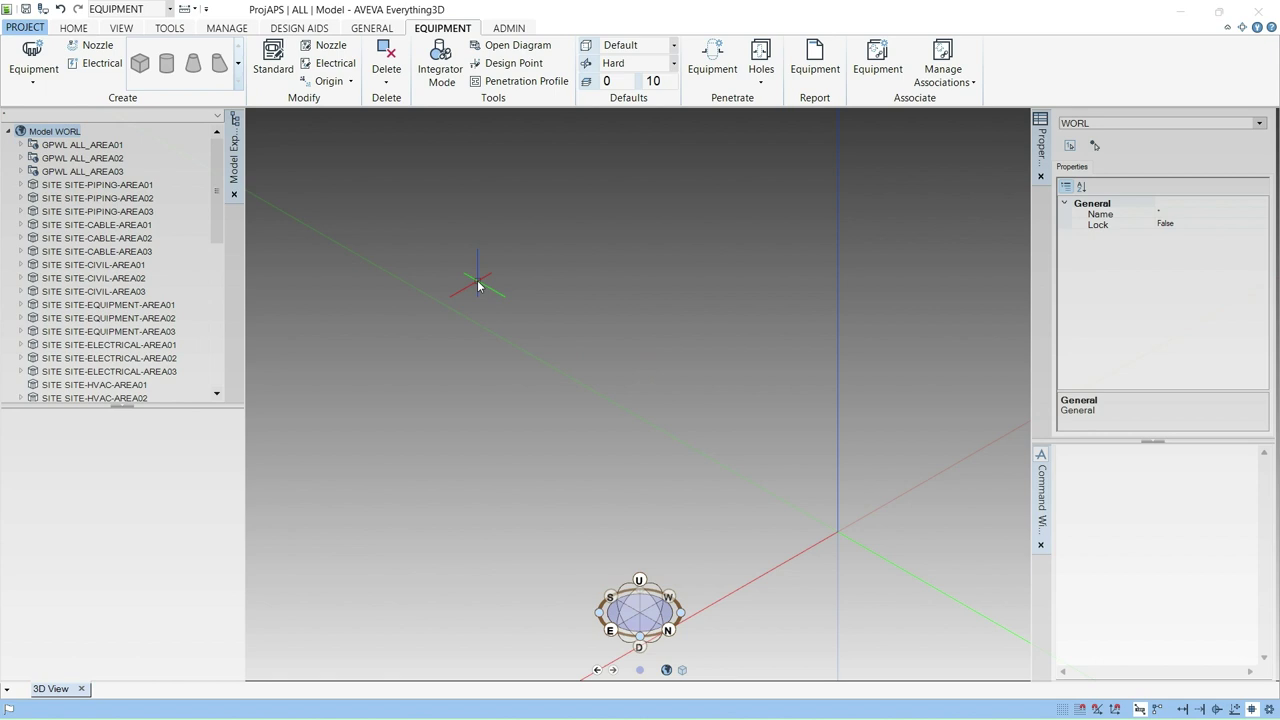
Step: Create a new site named 001 in the model world, leaving its purpose unset
left_click(369, 29)
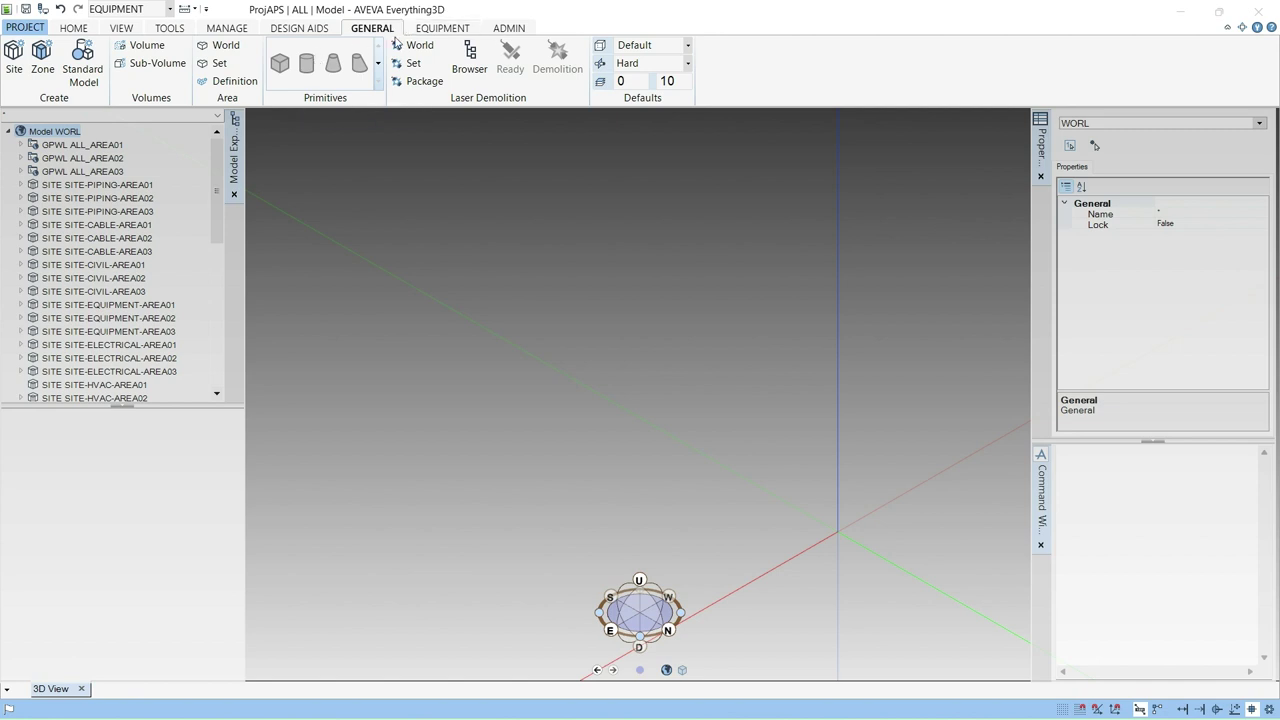
left_click(10, 76)
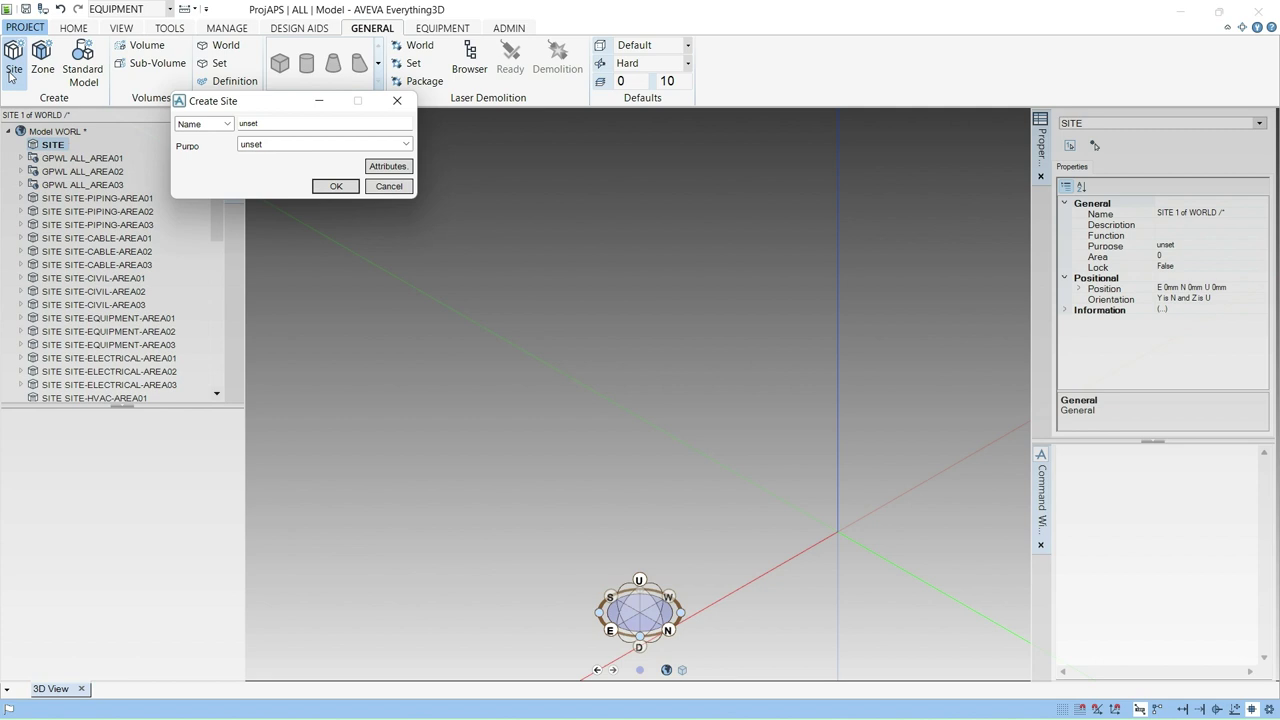
left_click(280, 123)
key("BackSpace")
key("BackSpace")
key("BackSpace")
key("BackSpace")
key("BackSpace")
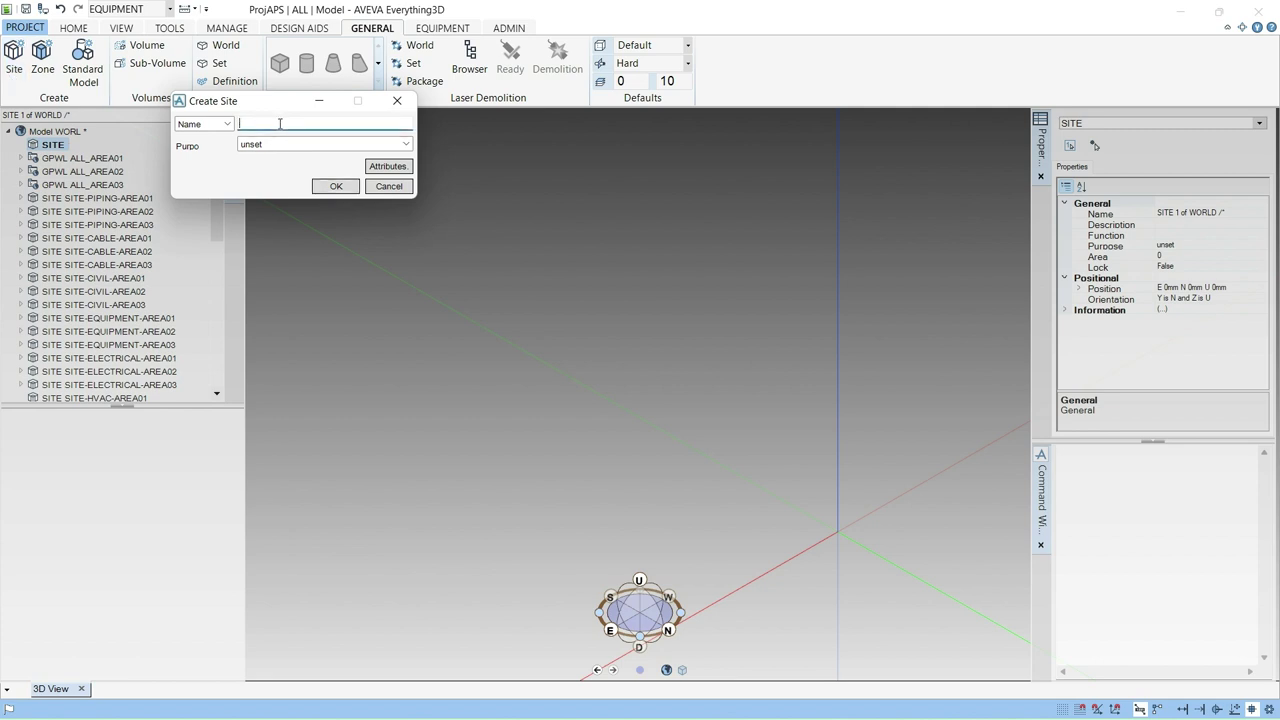
type("00")
left_click(336, 186)
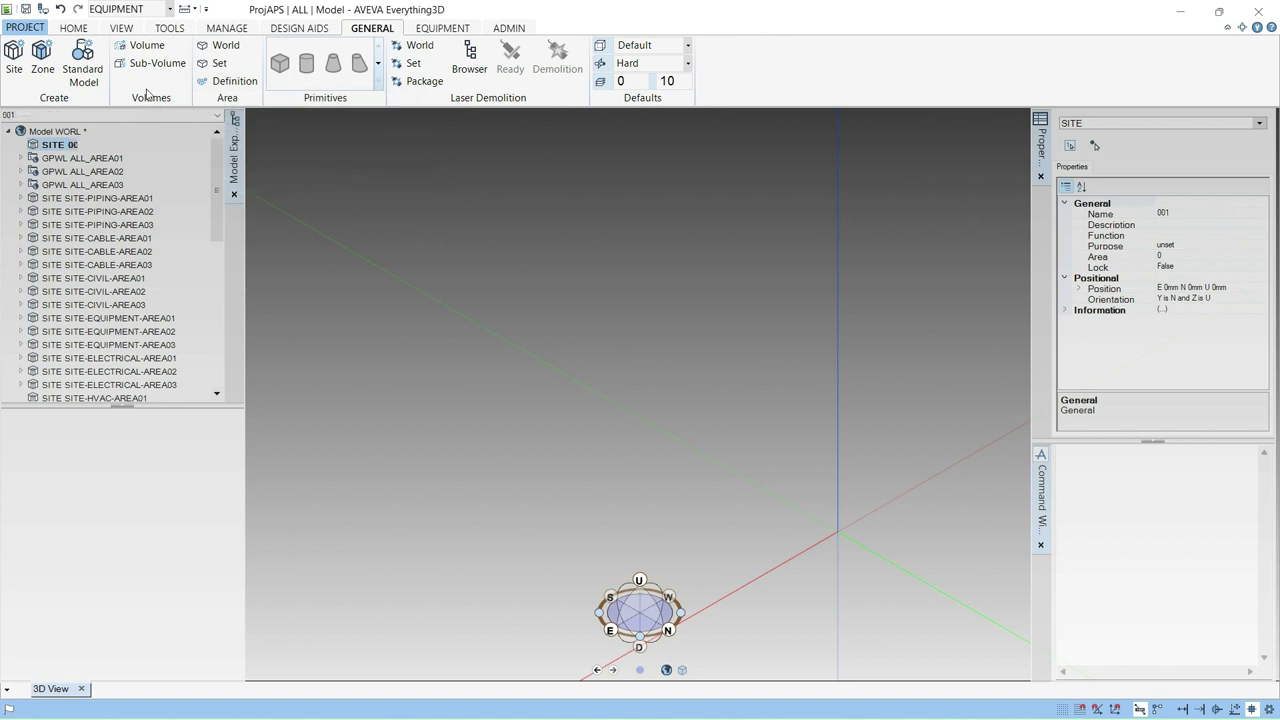
Step: Create a zone named 002 under site 001, leaving its purpose unset
left_click(44, 64)
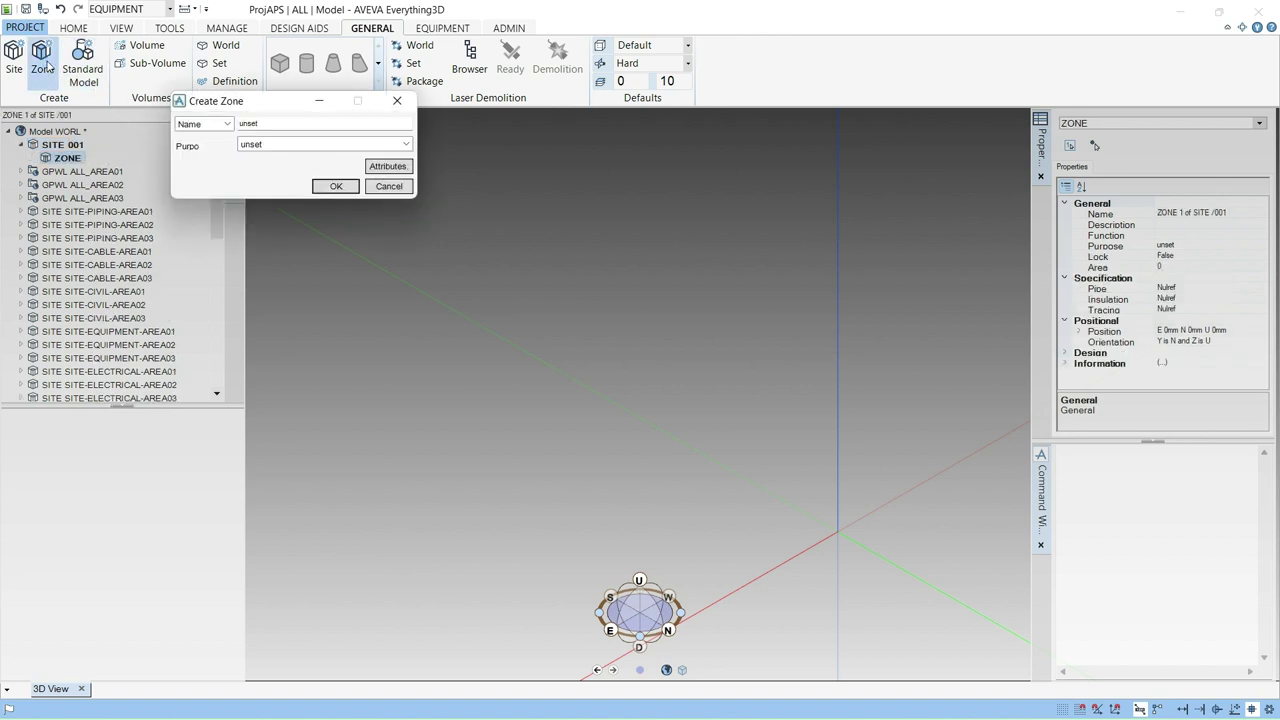
left_click(266, 128)
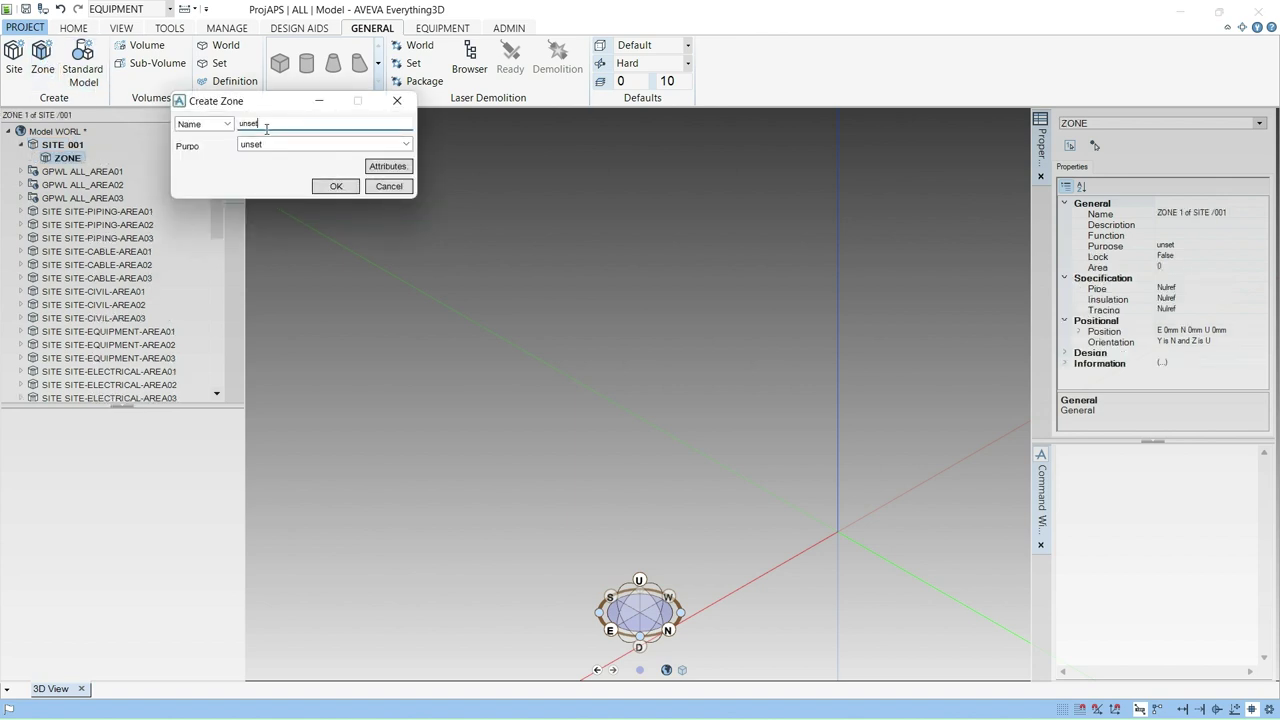
key("BackSpace")
key("BackSpace")
key("BackSpace")
key("BackSpace")
key("BackSpace")
type("002")
left_click(338, 186)
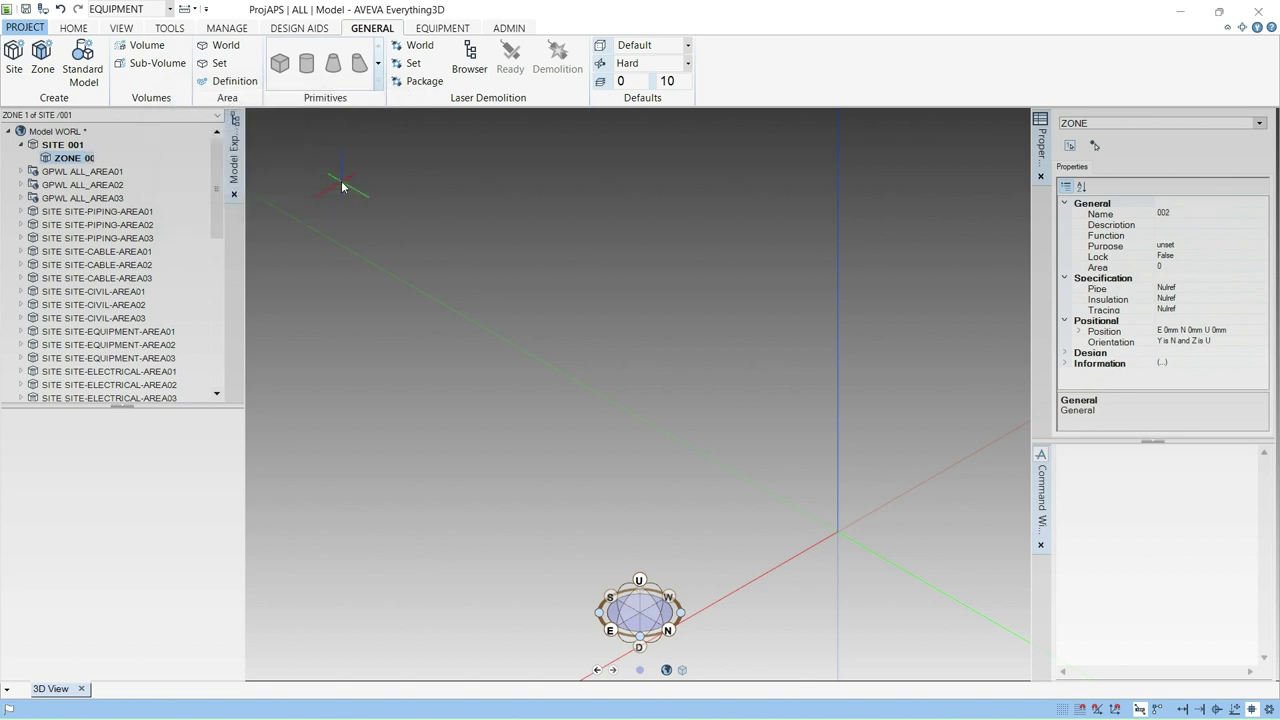
Step: Create an equipment item named VESSEL in zone 002, positioned at East 1000 mm, North 1000 mm and Up 1000 mm
left_click(430, 30)
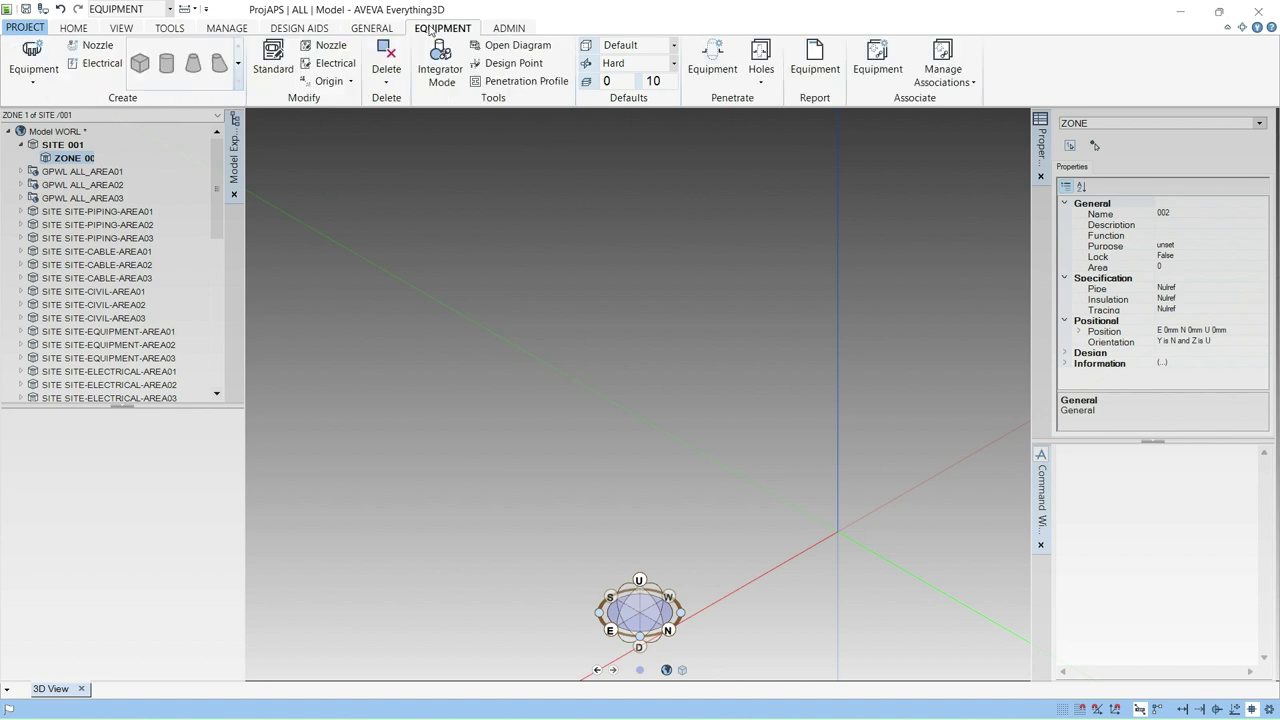
left_click(33, 82)
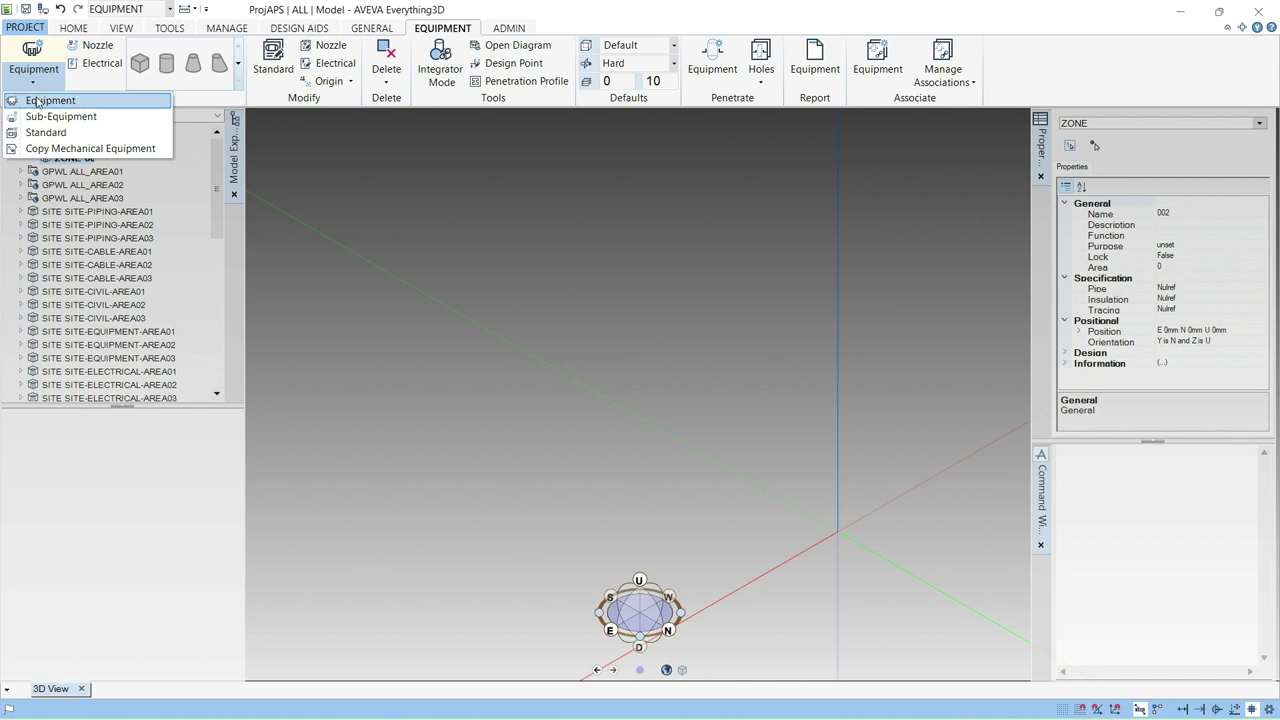
left_click(35, 99)
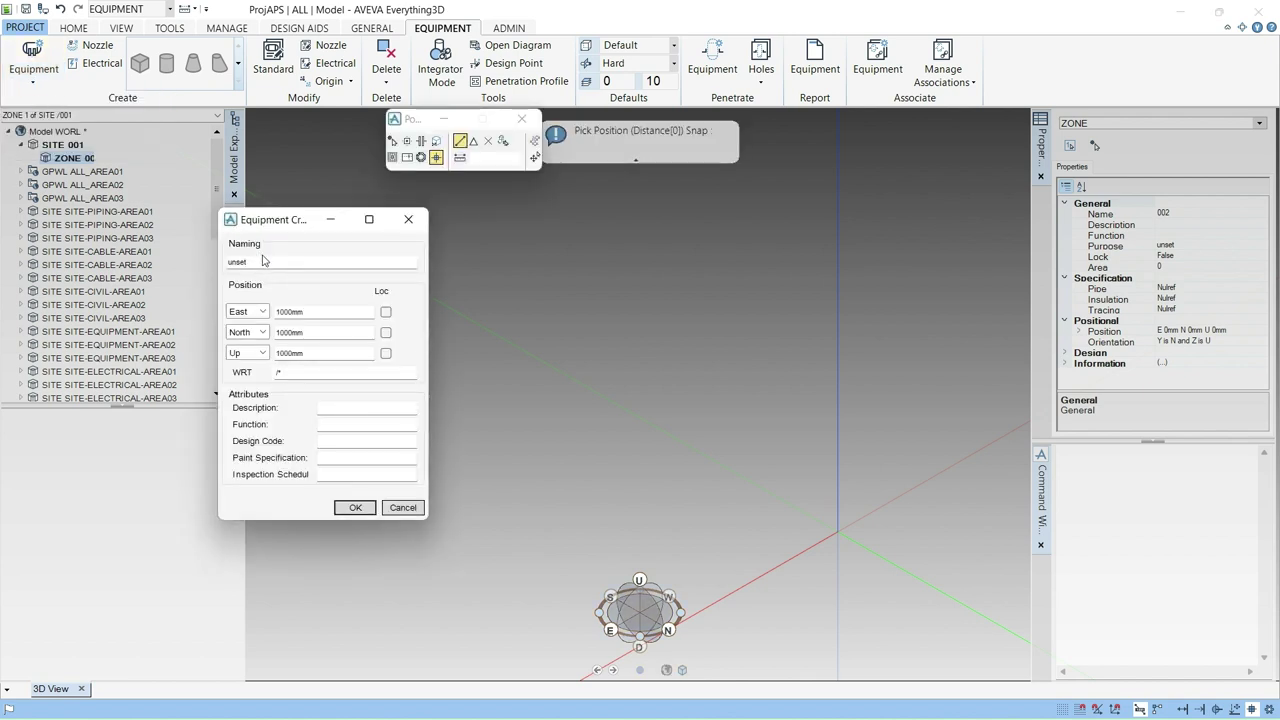
left_click(271, 264)
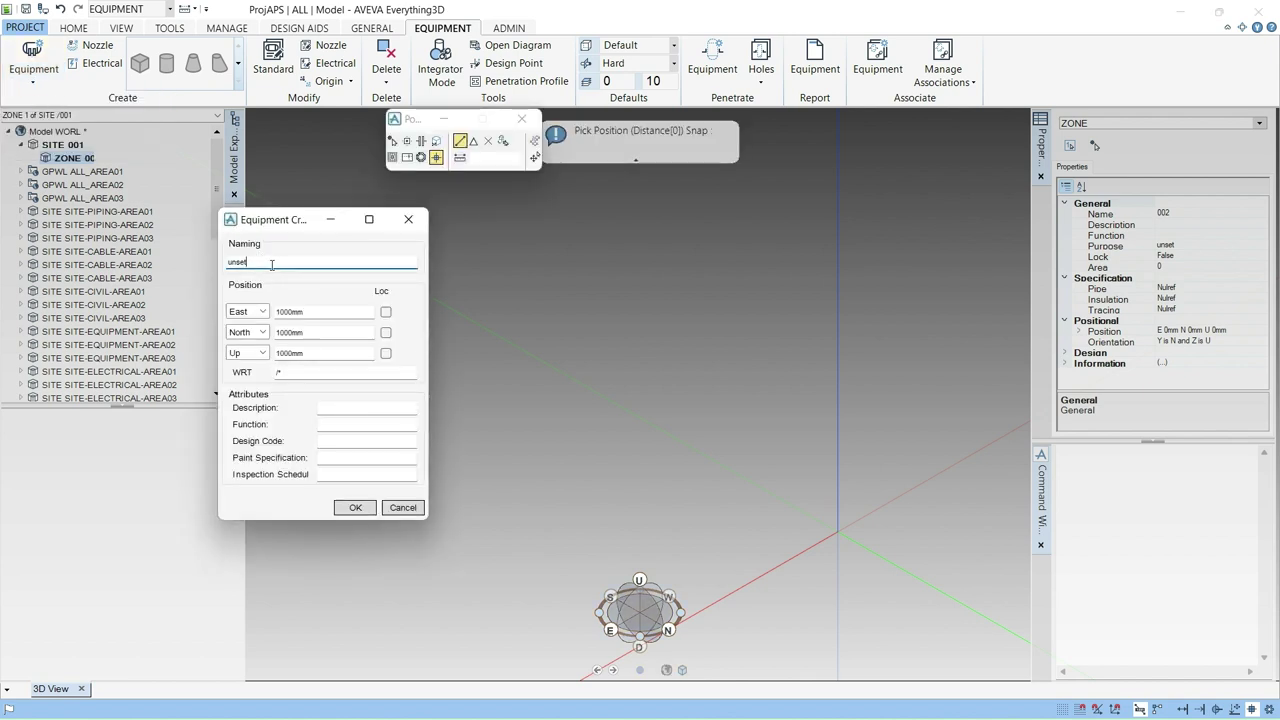
key("BackSpace")
key("BackSpace")
key("BackSpace")
key("BackSpace")
key("BackSpace")
type("VES")
left_click(319, 316)
left_click(319, 333)
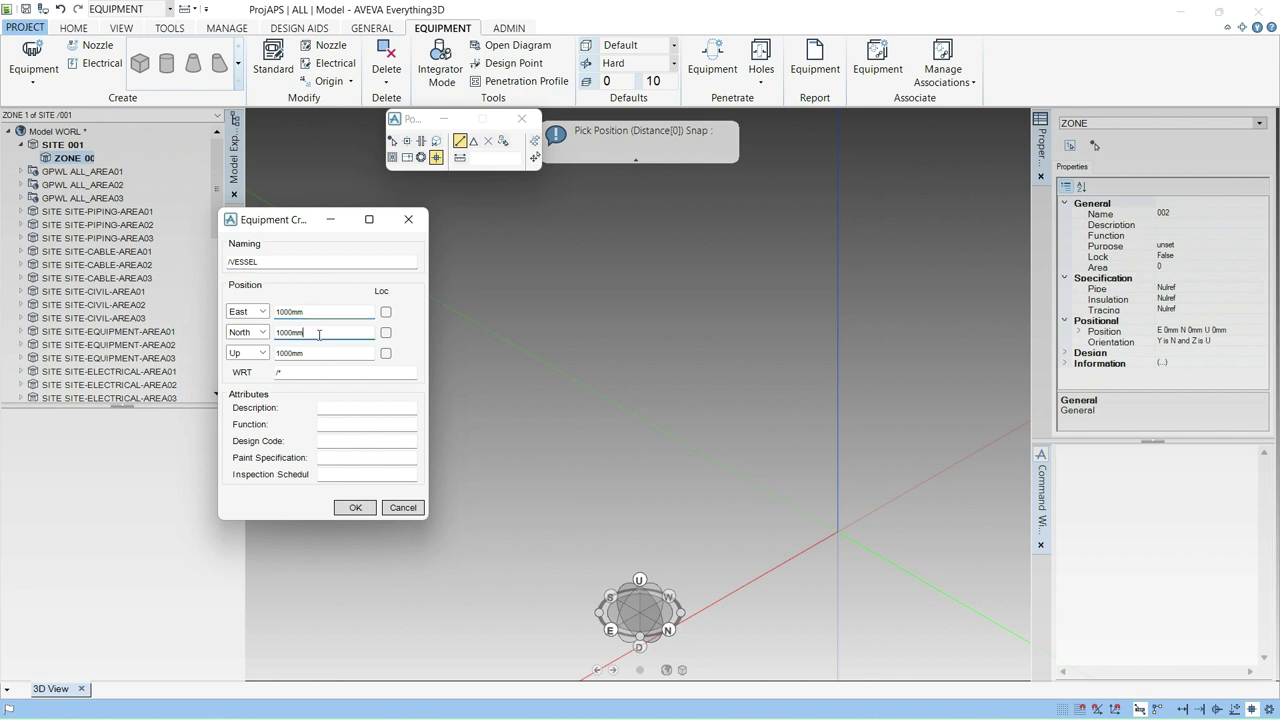
left_click(320, 351)
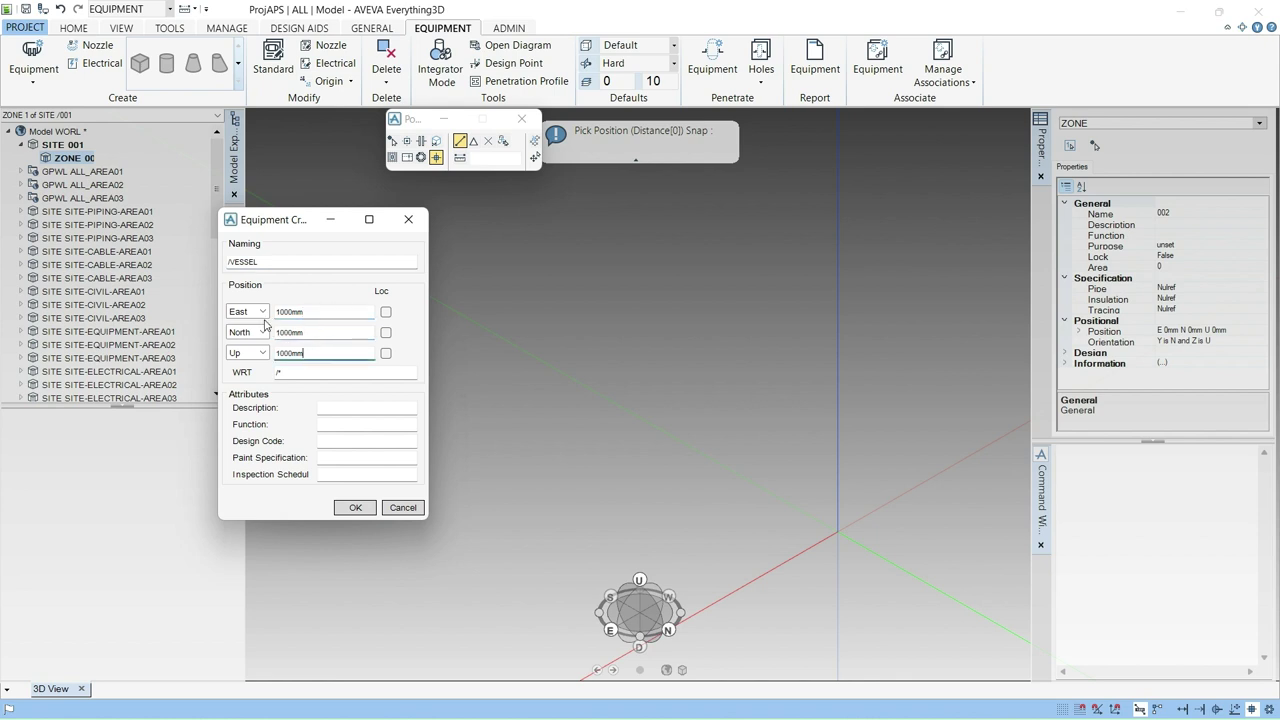
left_click(355, 508)
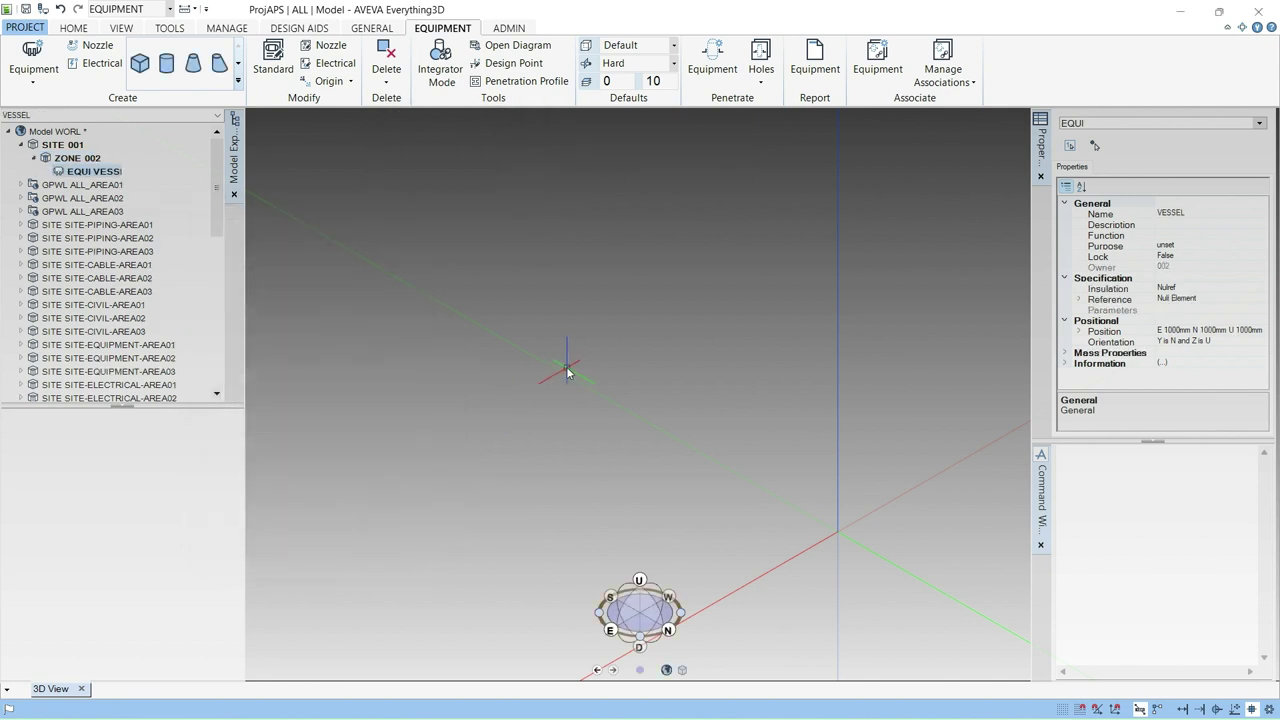
Step: Create a cylinder in VESSEL, 1500 mm in diameter and 5000 mm high, with its base centre at about E 714 mm, S 4099 mm
left_click(238, 84)
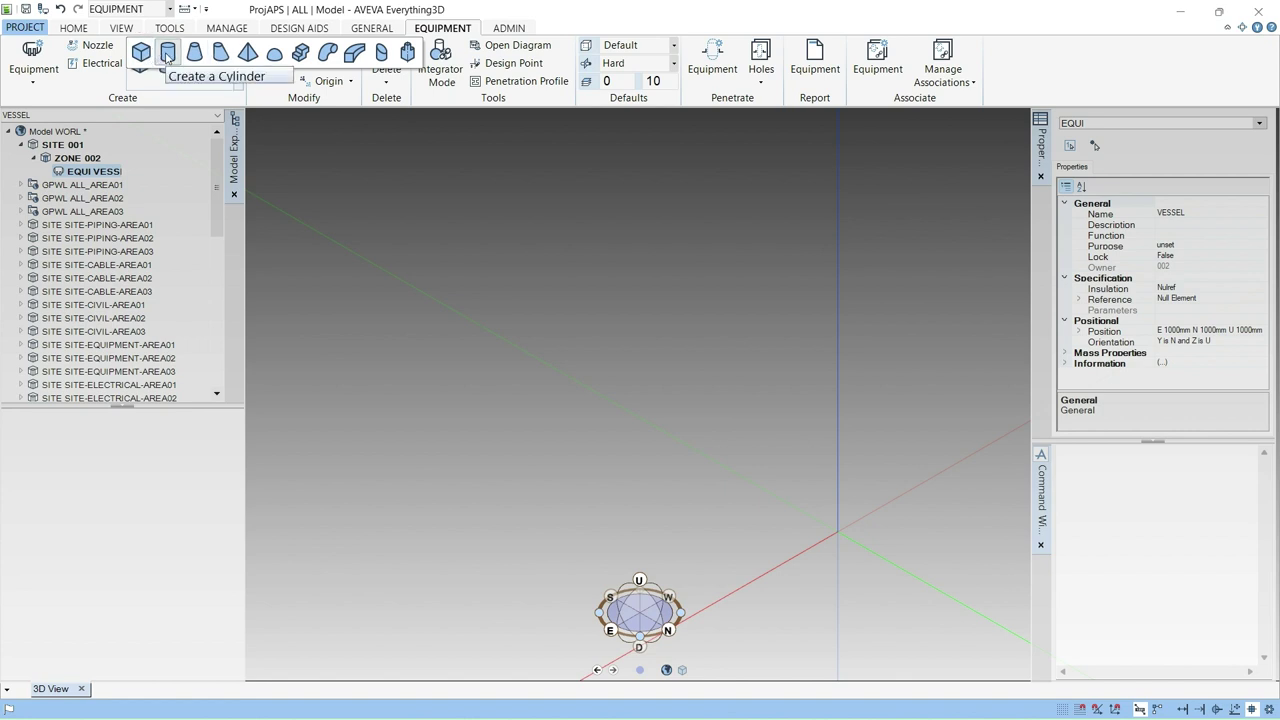
left_click(166, 55)
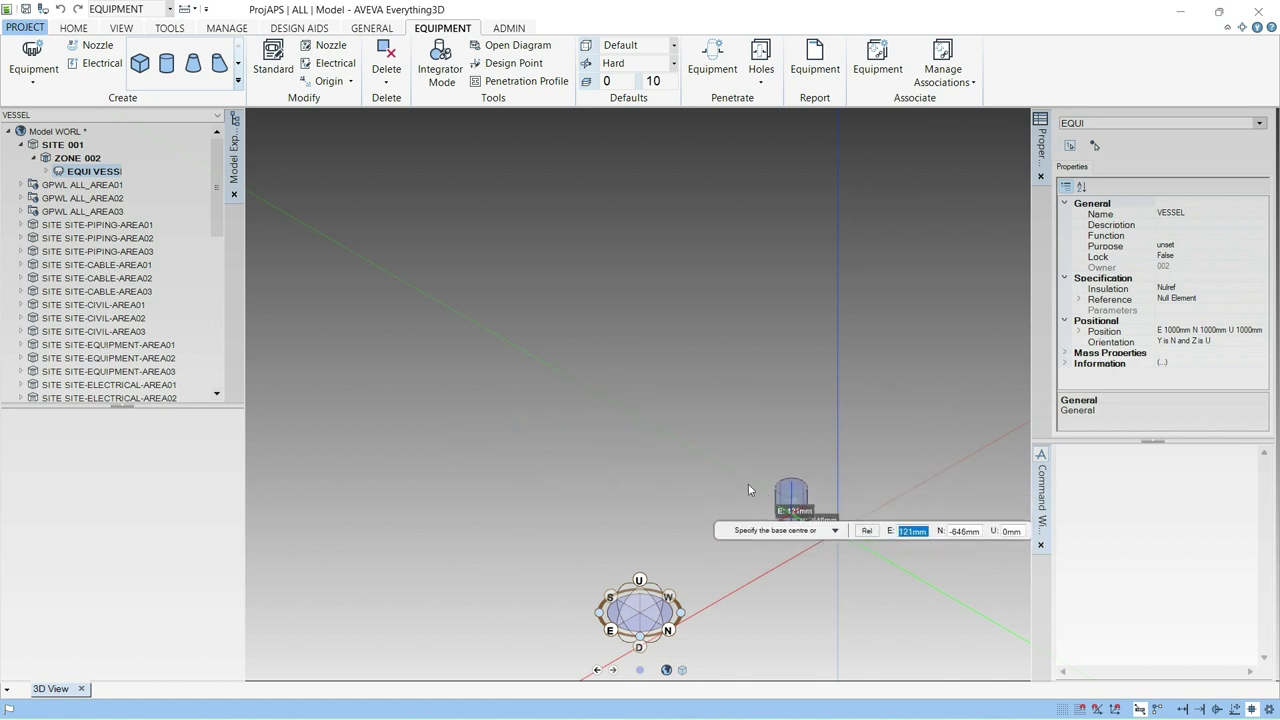
left_click(549, 418)
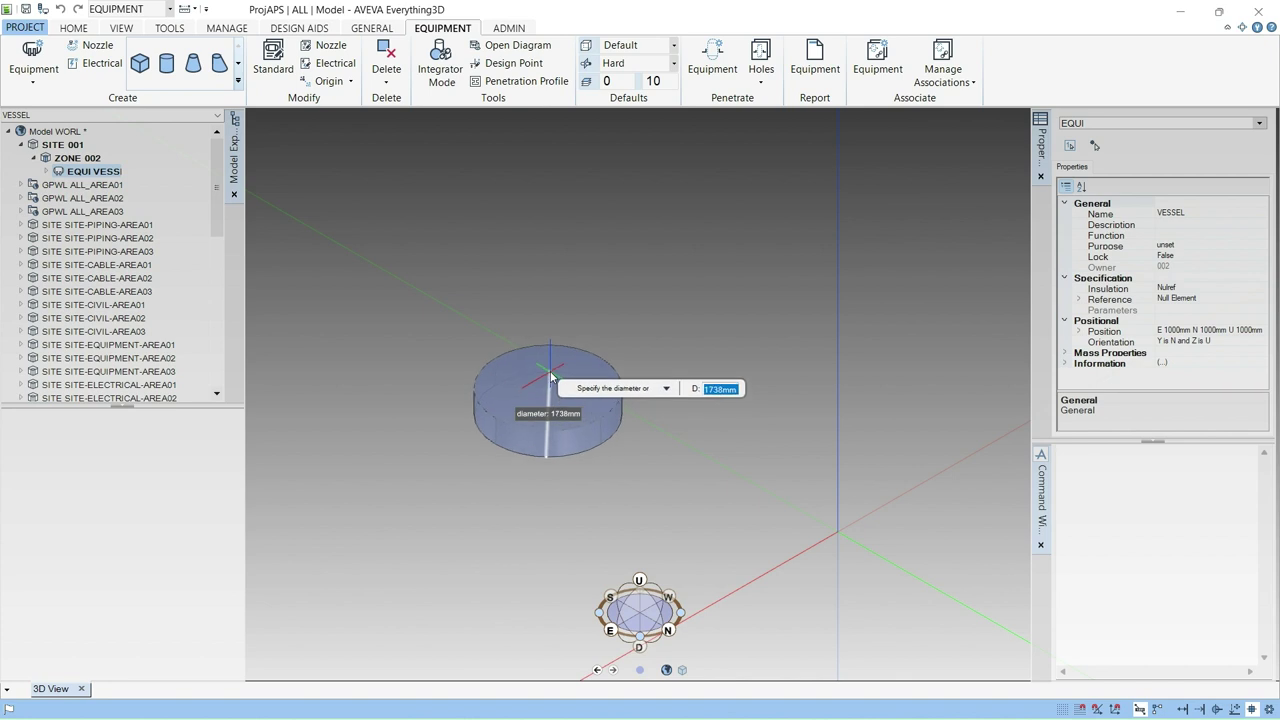
type("1500")
key("Return")
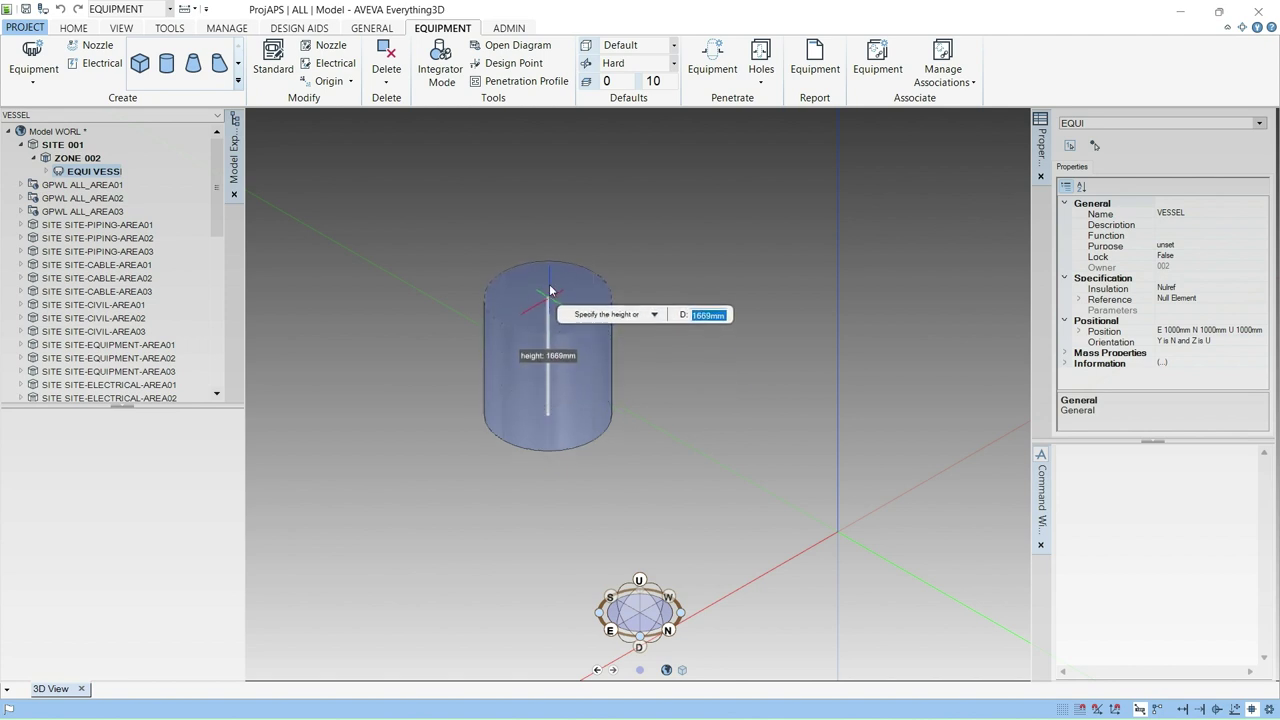
type("500")
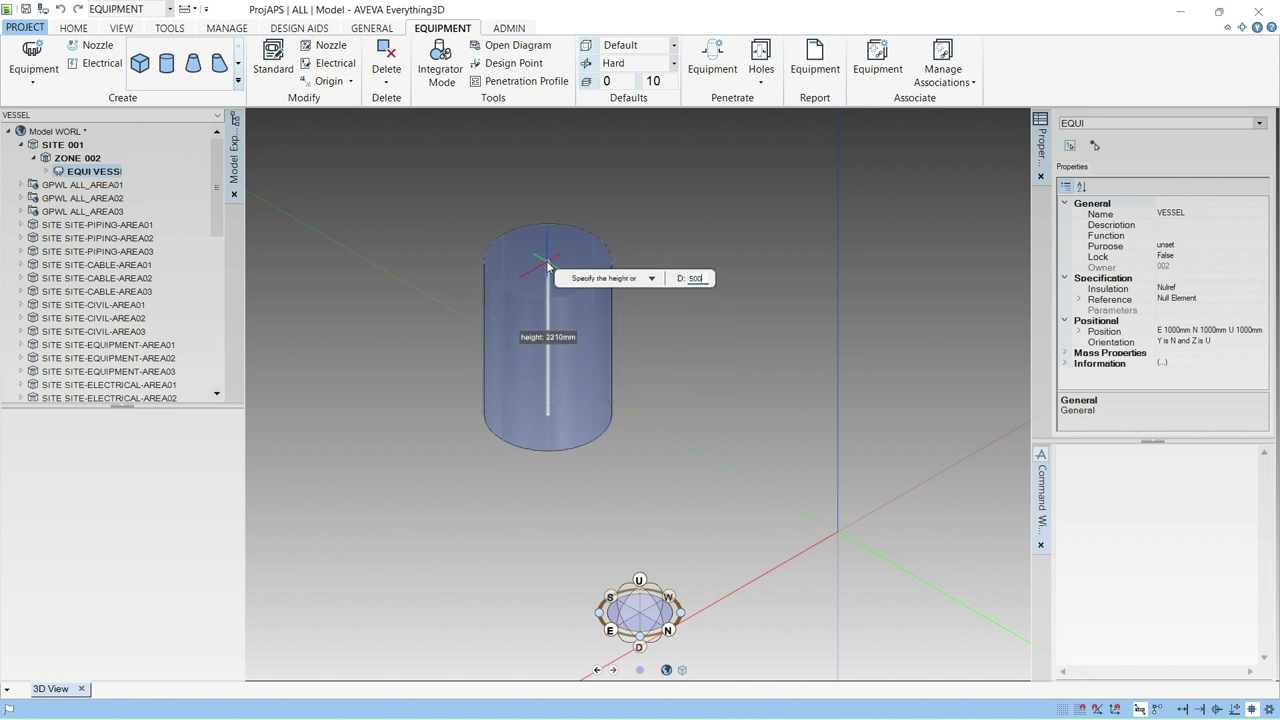
type("0")
key("Return")
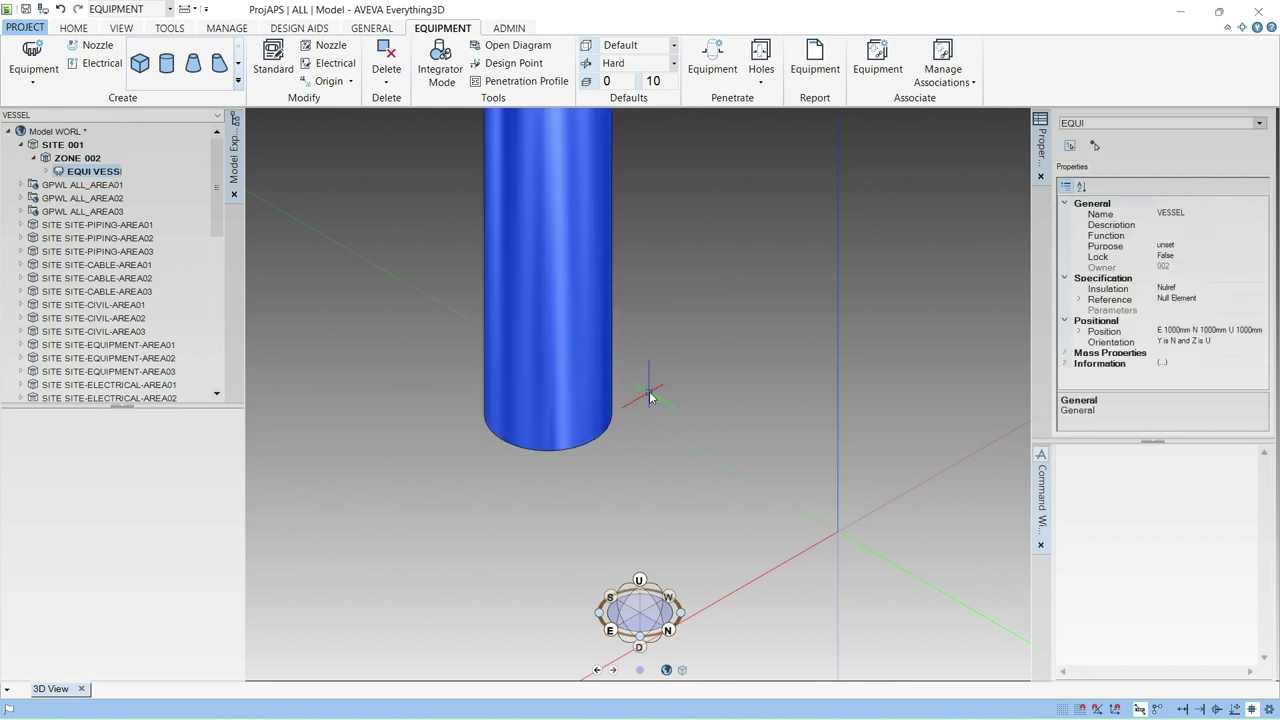
Step: Add a dish centred on the cylinder's top face with a diameter of 1500 mm and a height of 300 mm
scroll(651, 397, "down", 3)
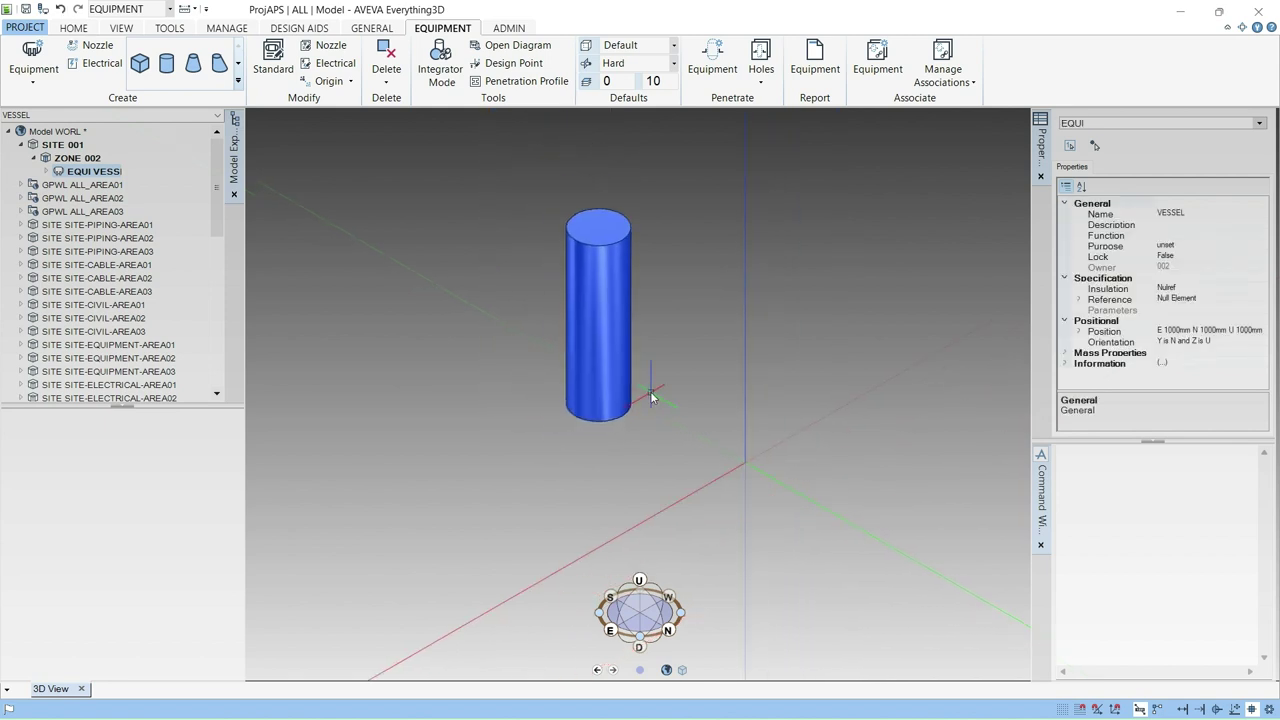
left_click(619, 270)
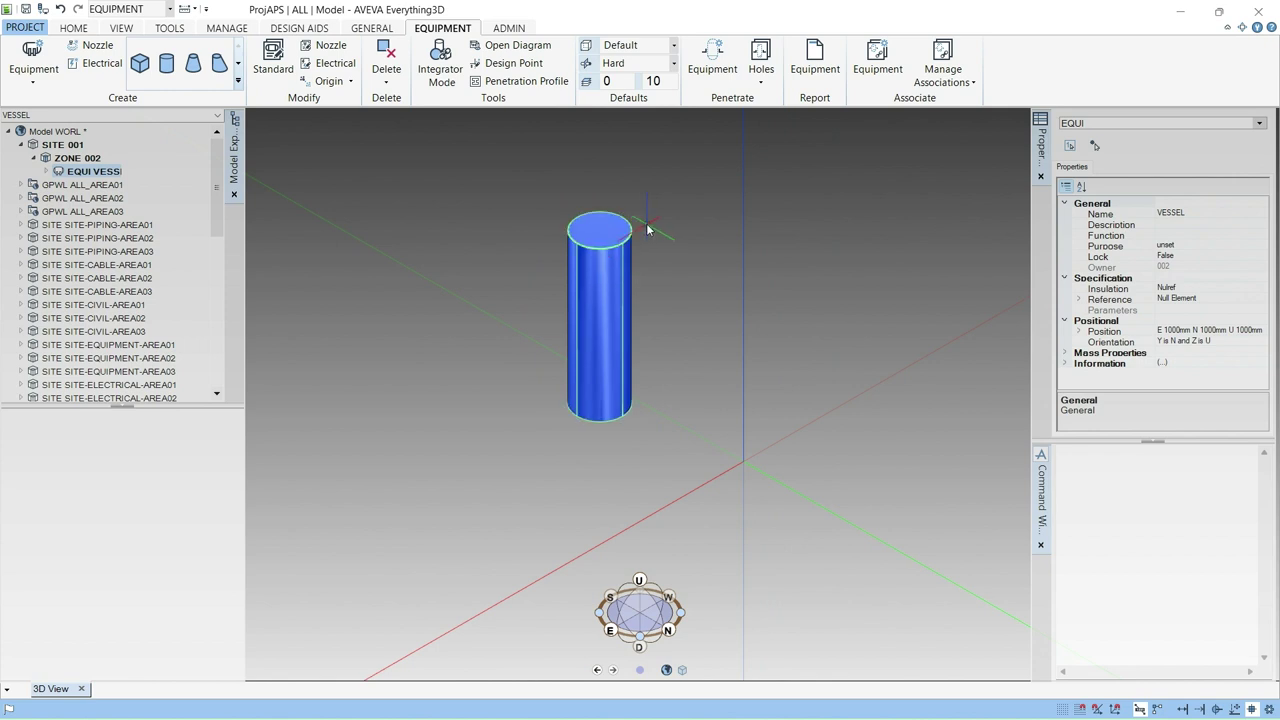
scroll(647, 229, "up", 2)
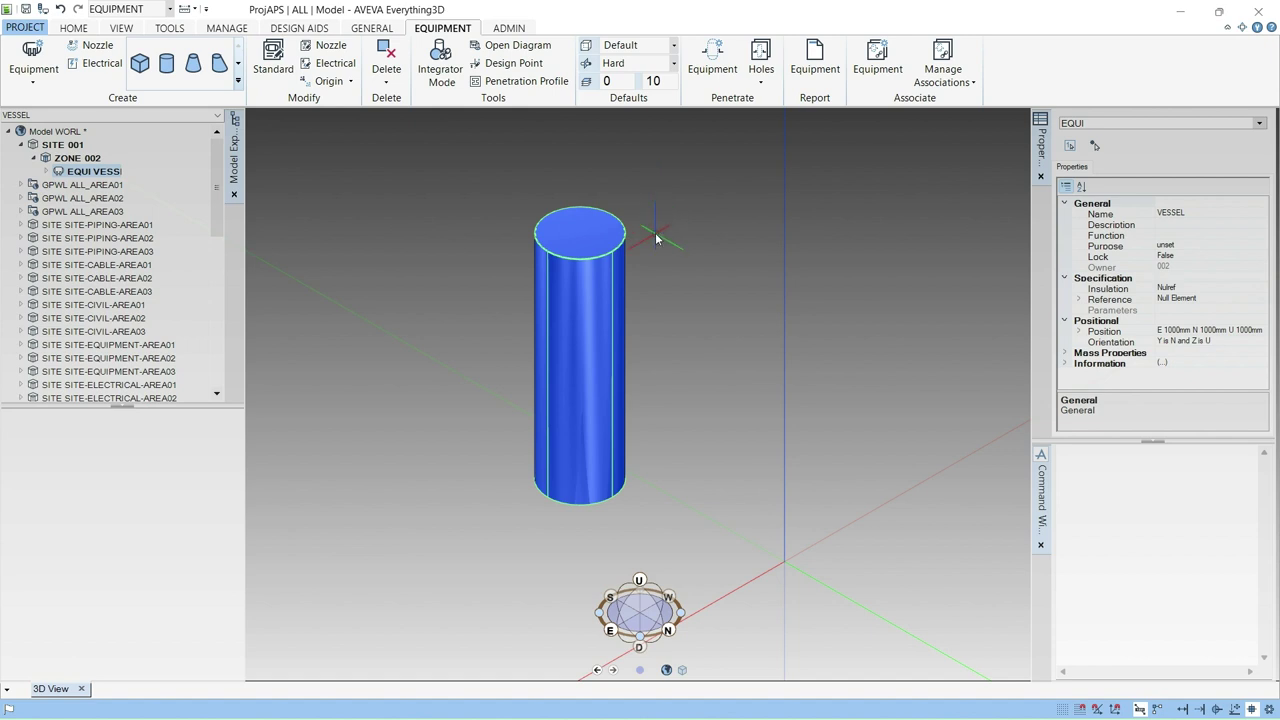
left_click(238, 82)
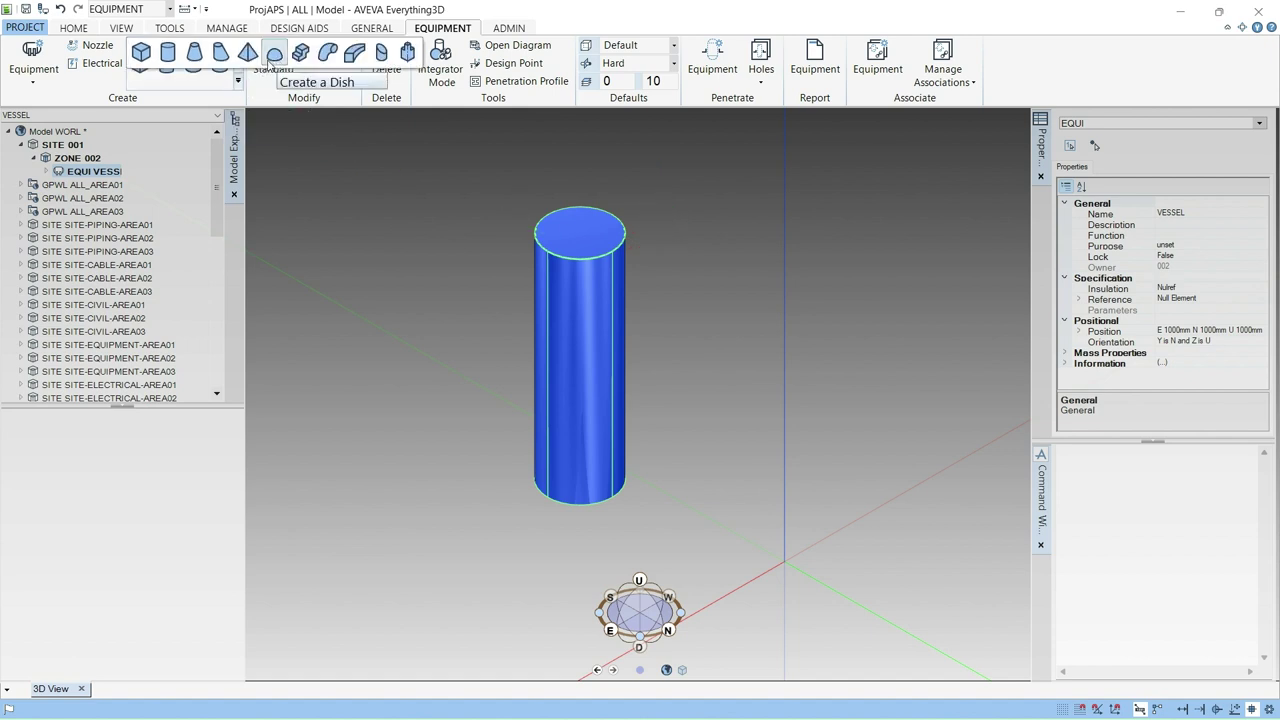
left_click(273, 56)
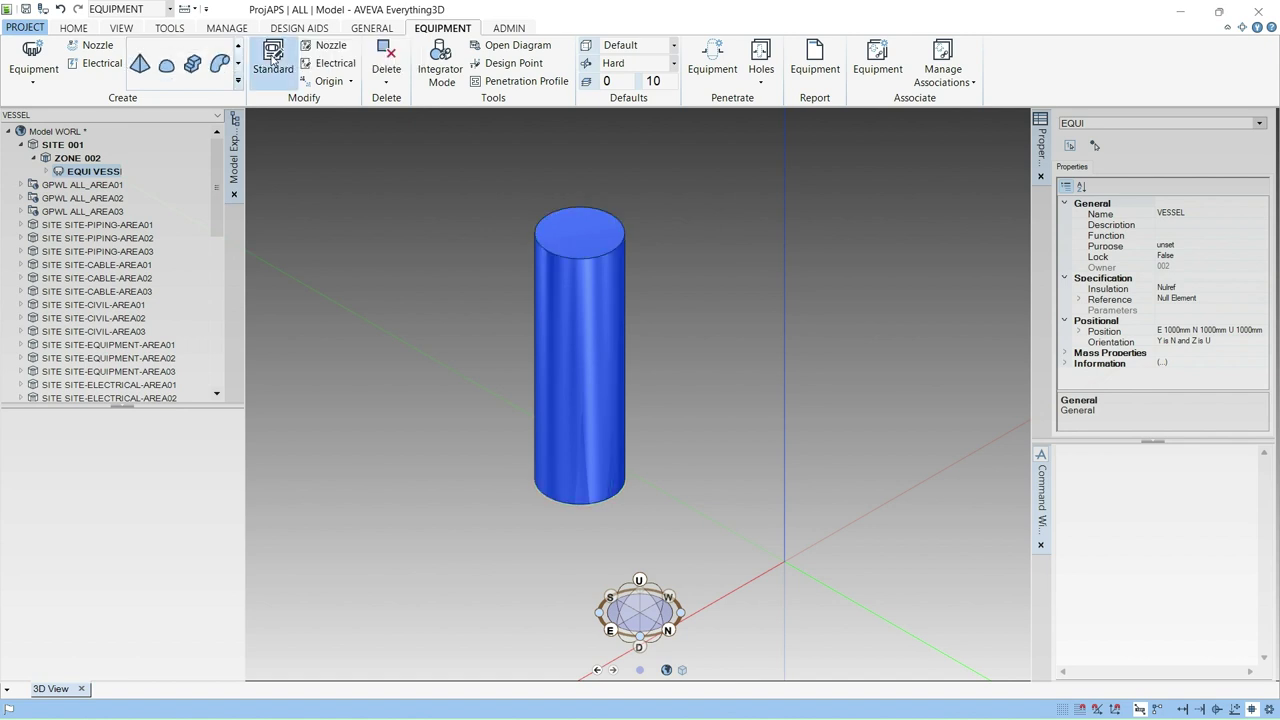
left_click(581, 236)
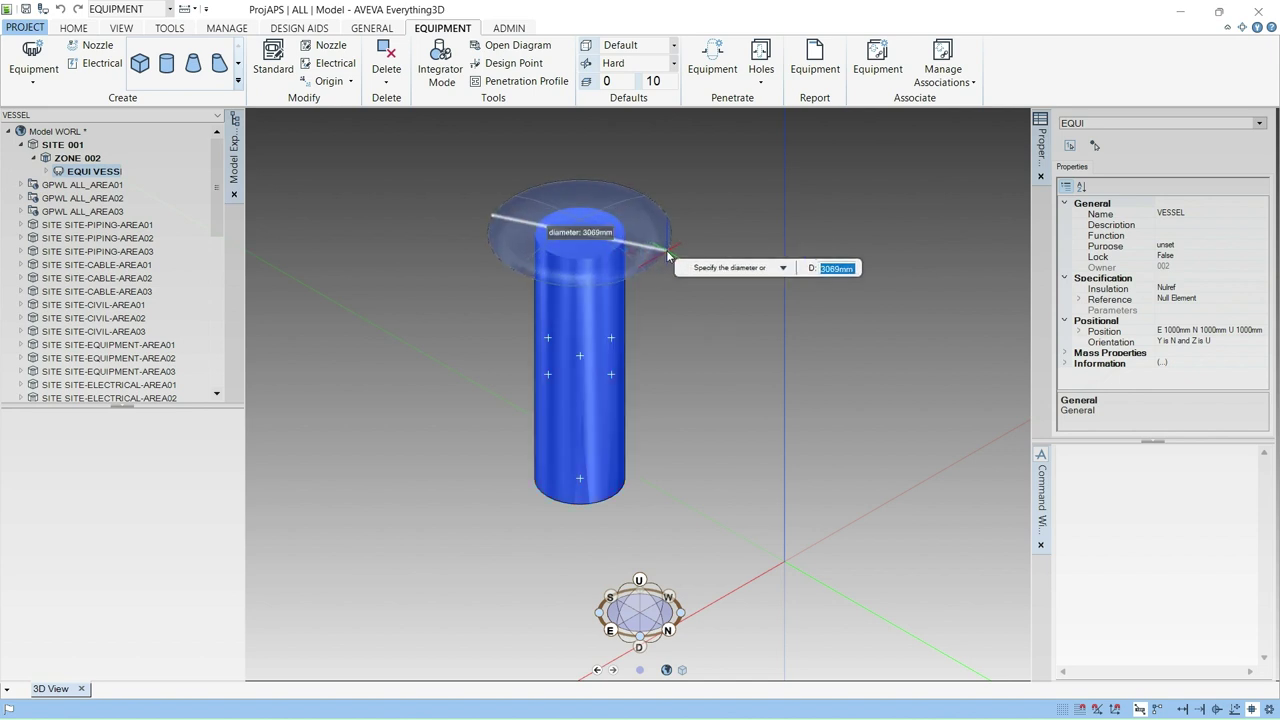
type("1500")
key("Return")
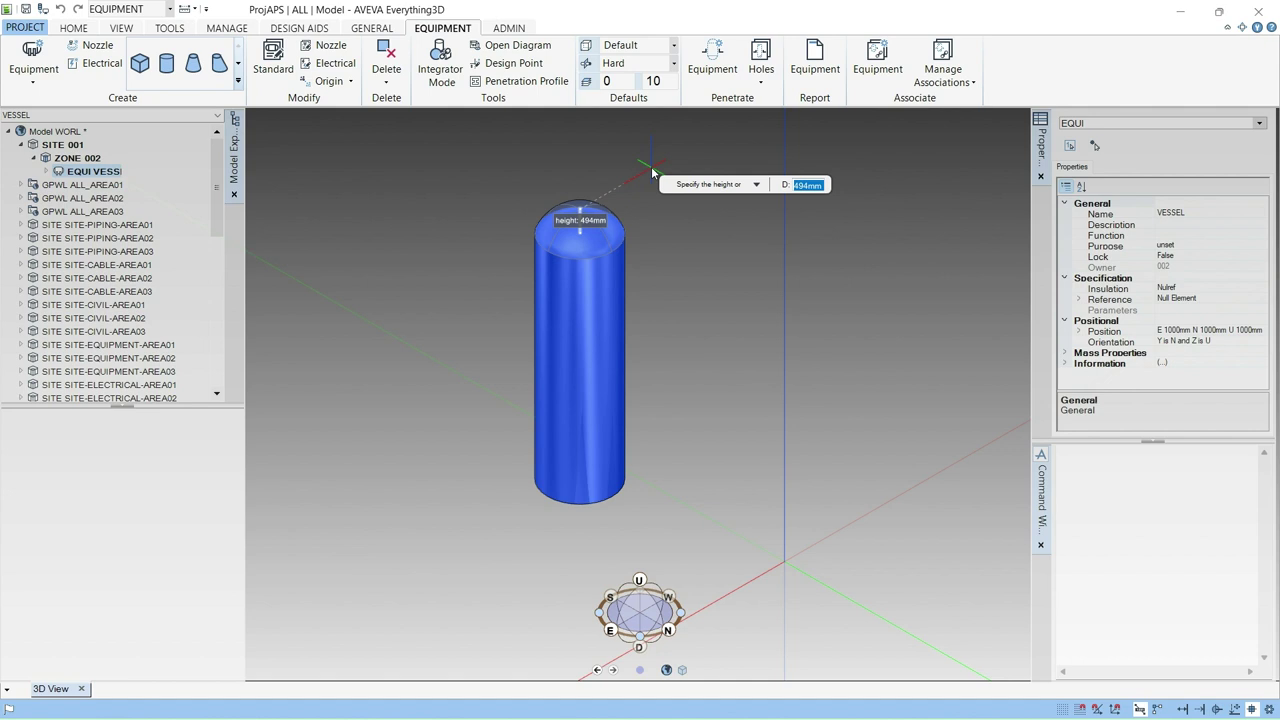
type("300")
key("Return")
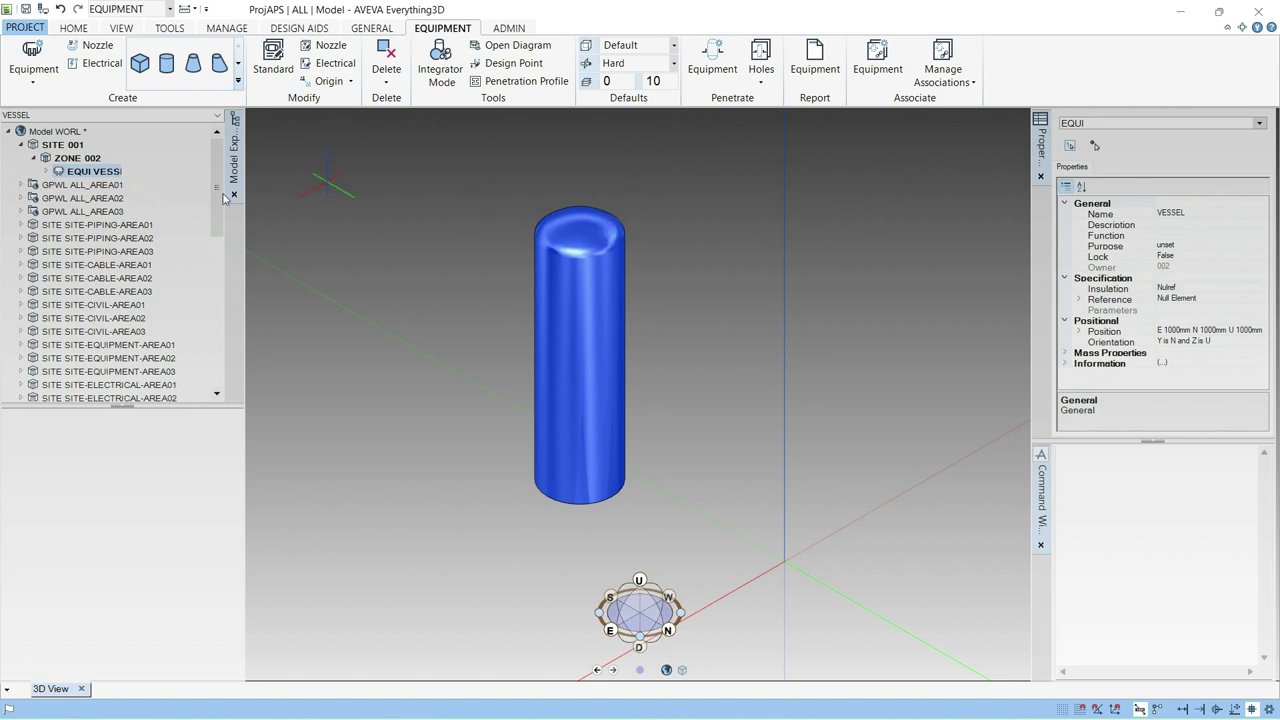
Step: Mirror-copy the vessel's top dish to the bottom about a U-direction plane through the cylinder's centre design point P0, and retain the copy
left_click(46, 172)
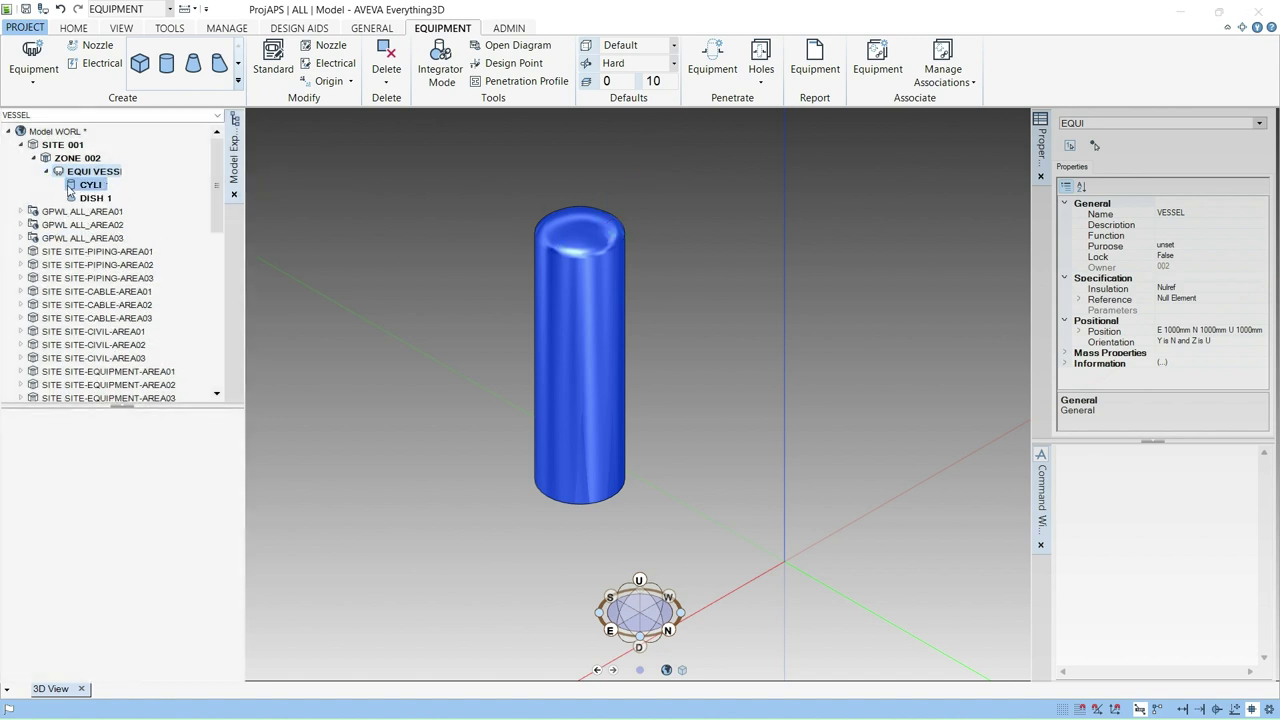
left_click(90, 185)
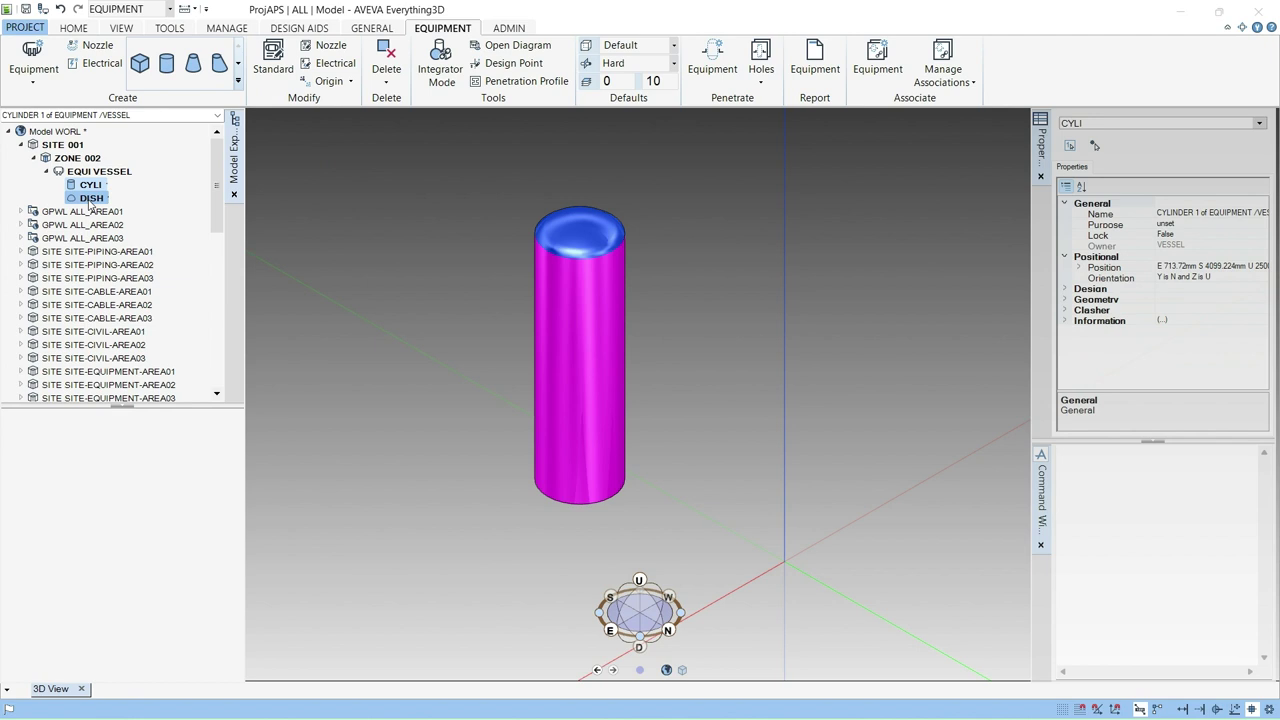
left_click(89, 199)
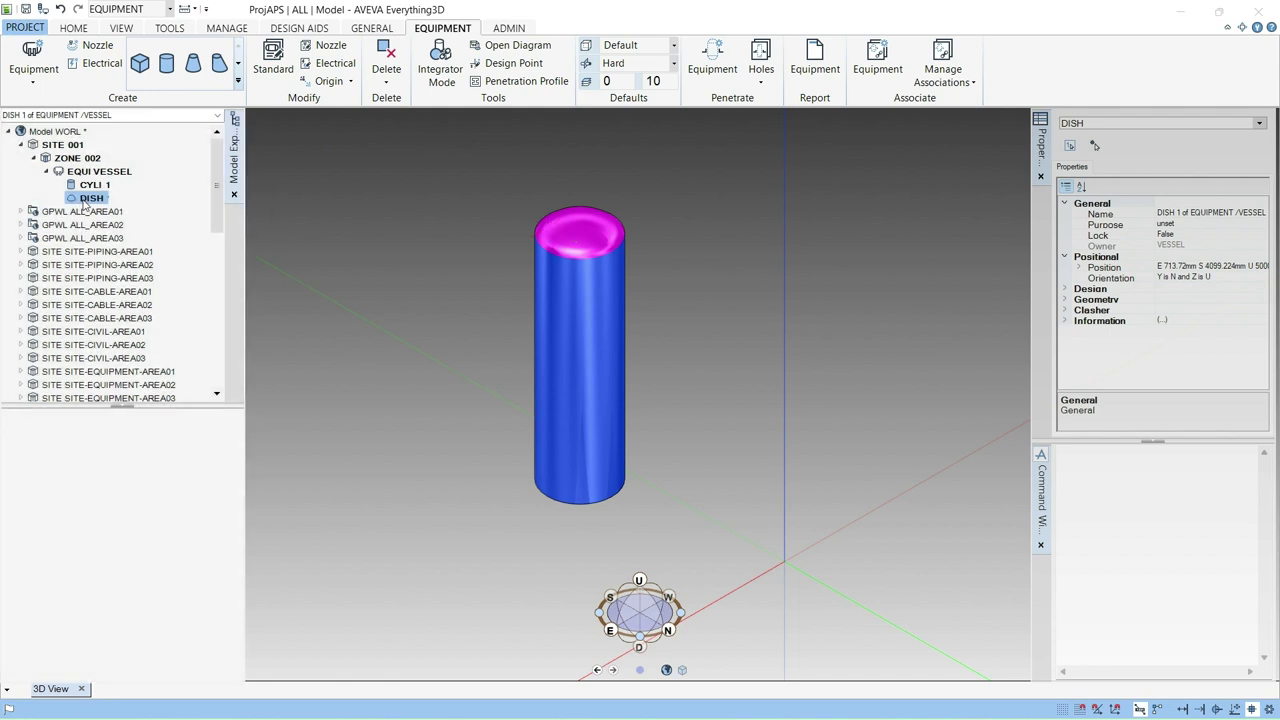
left_click(73, 28)
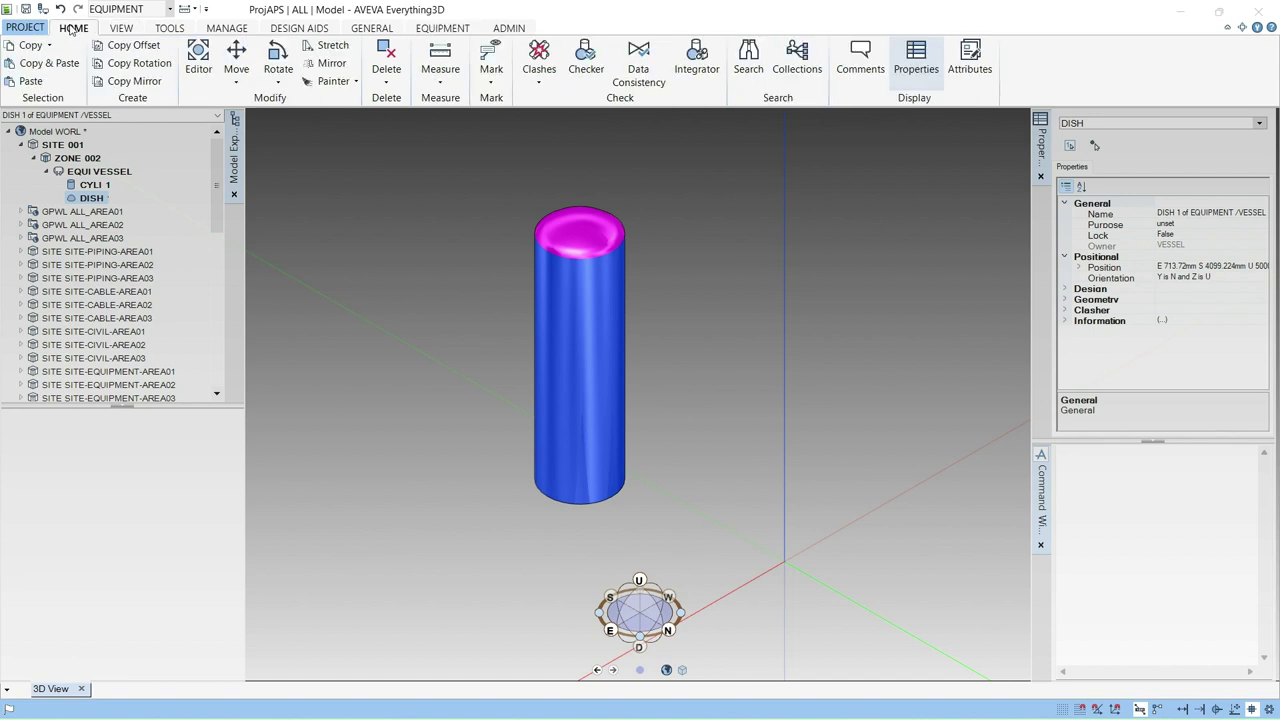
left_click(135, 81)
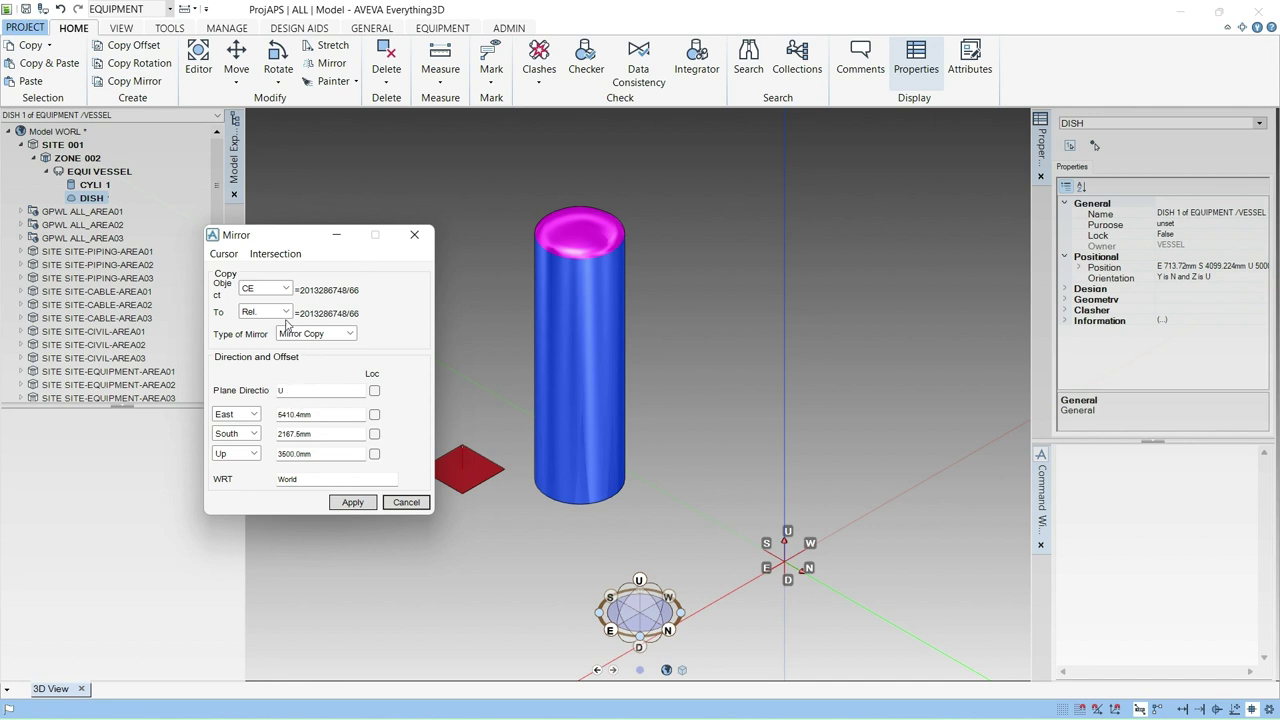
left_click(225, 254)
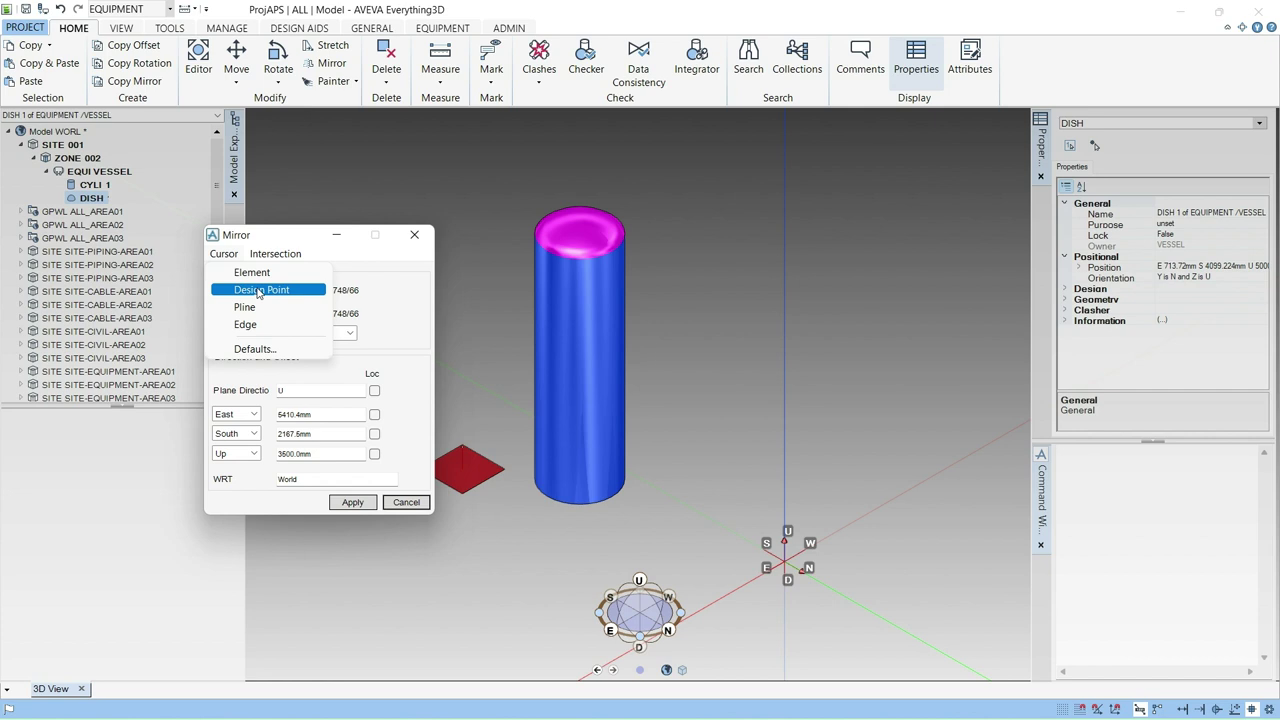
left_click(259, 290)
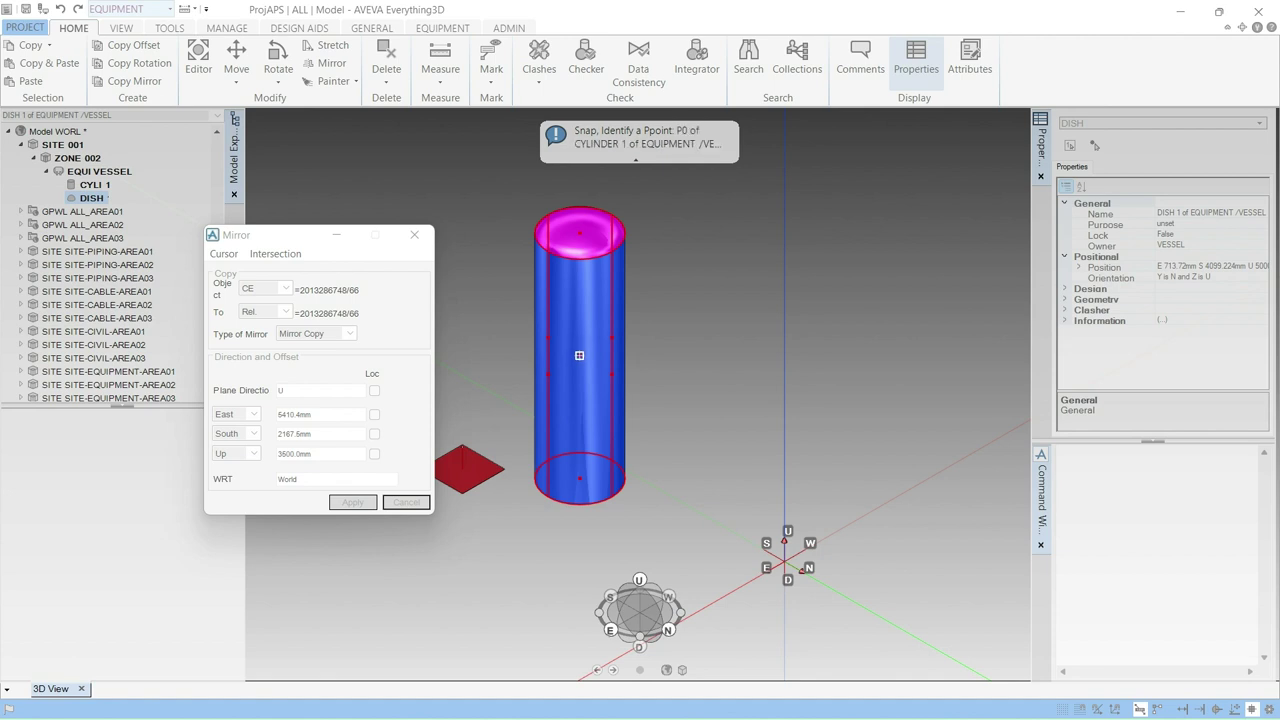
left_click(579, 356)
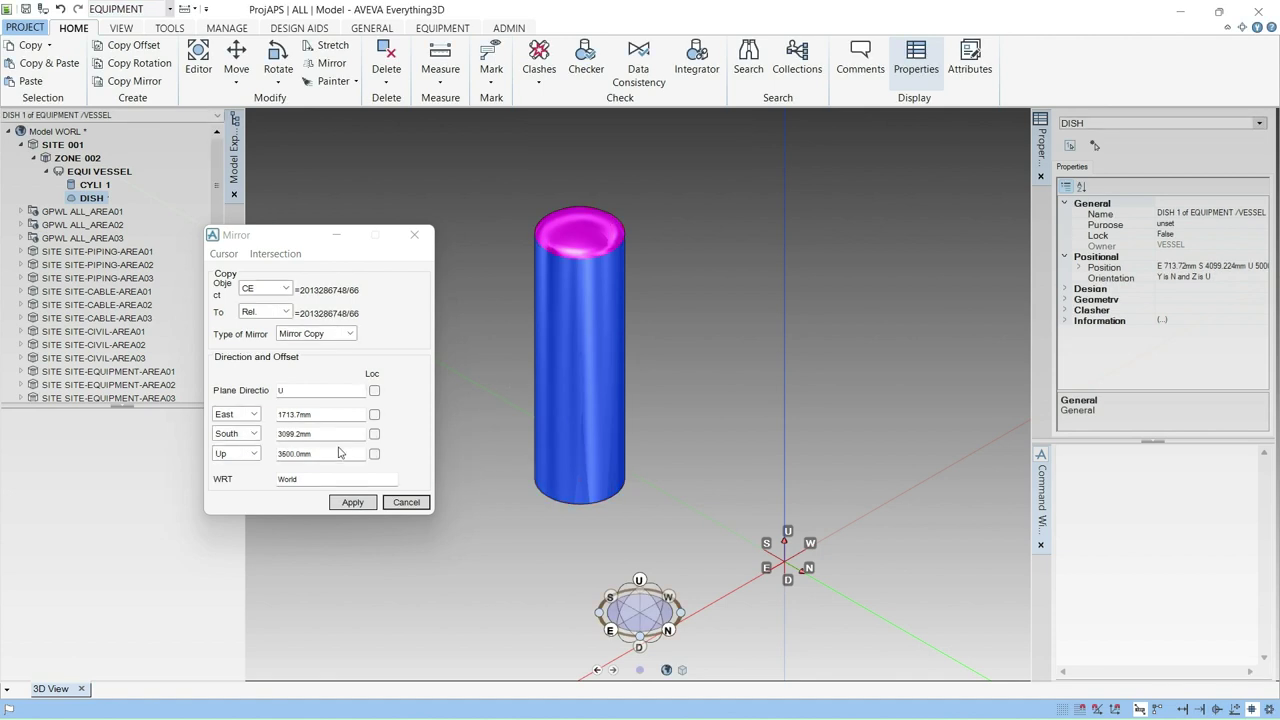
left_click(353, 502)
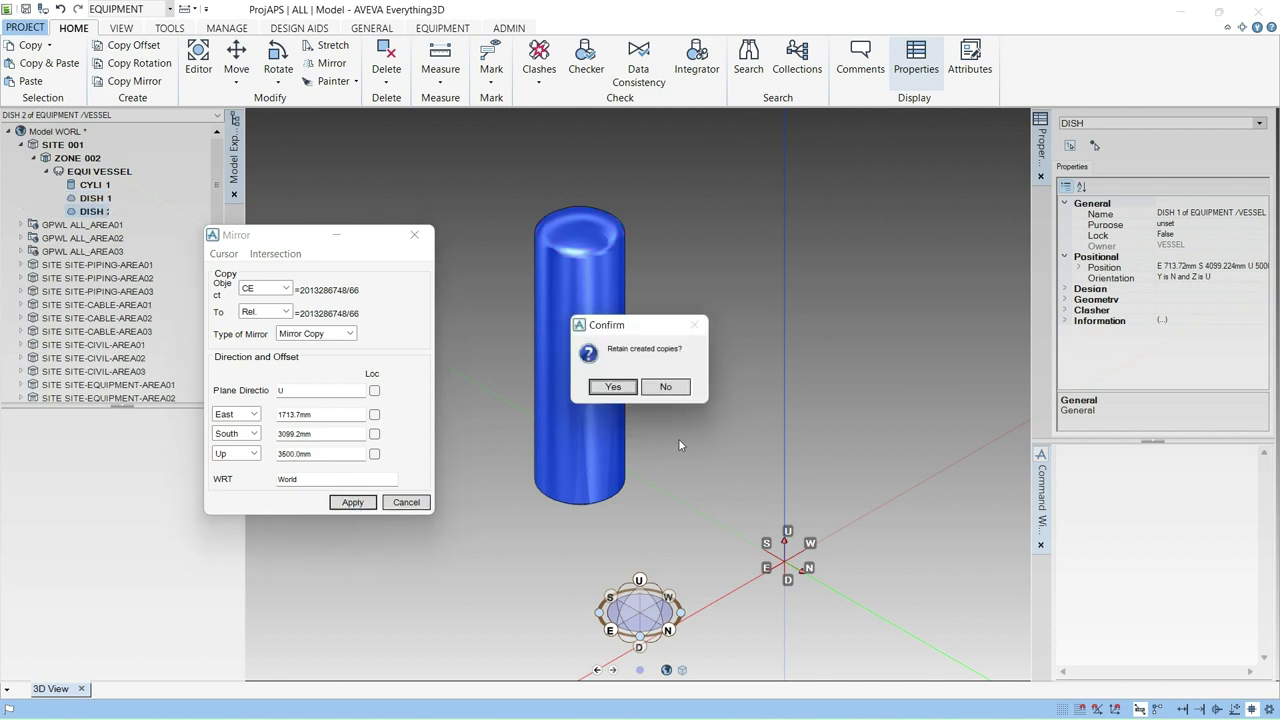
left_click(623, 390)
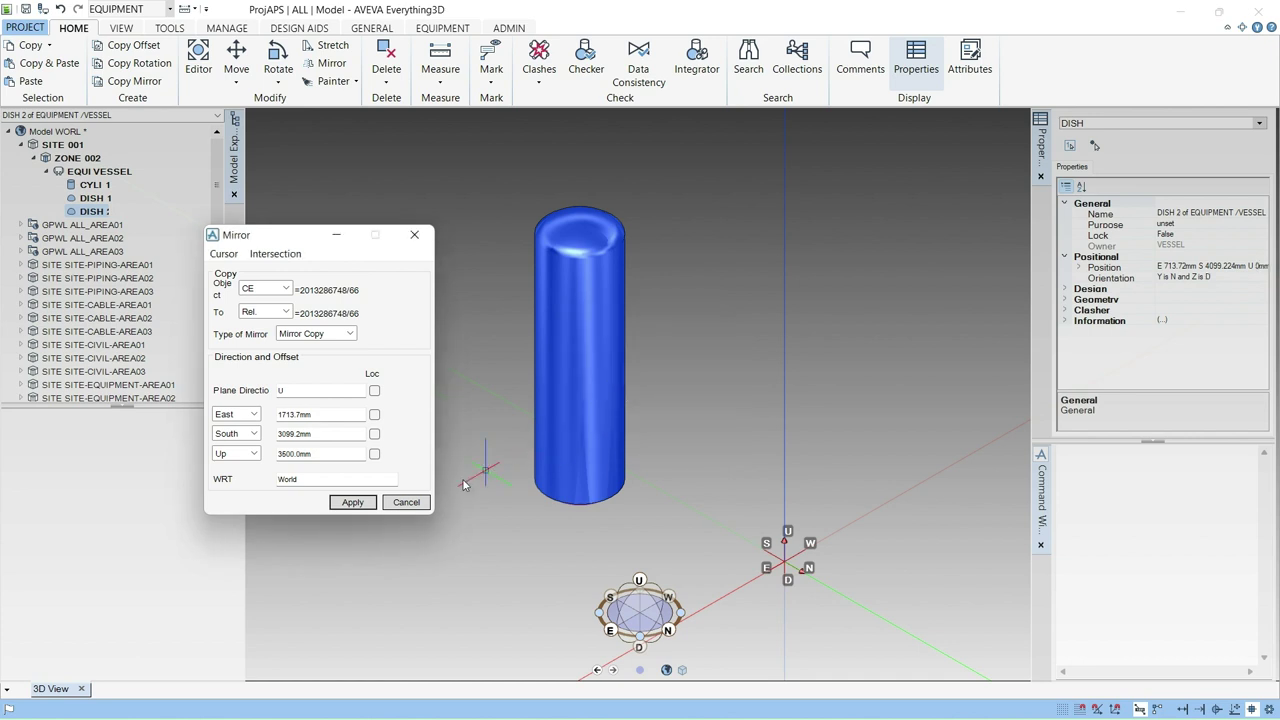
left_click(424, 502)
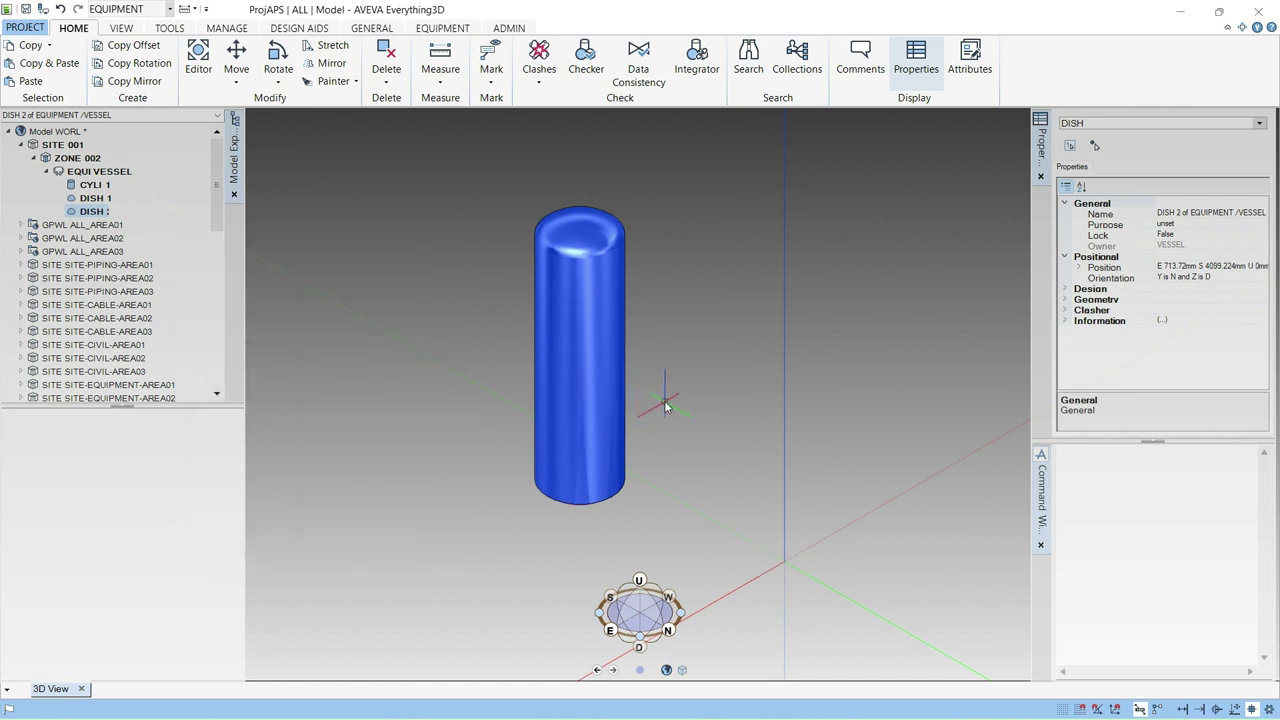
Step: Examine the vessel and its mirrored bottom dish in the east and west side views
middle_click(665, 403)
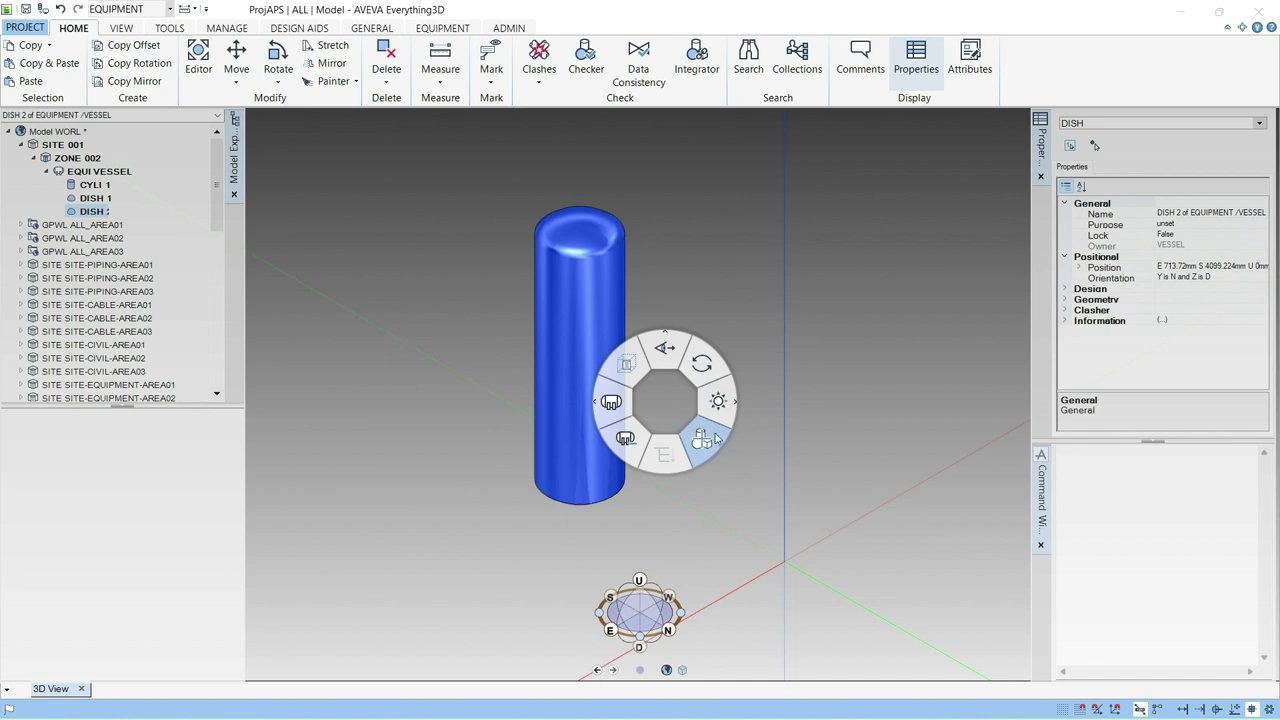
left_click(662, 350)
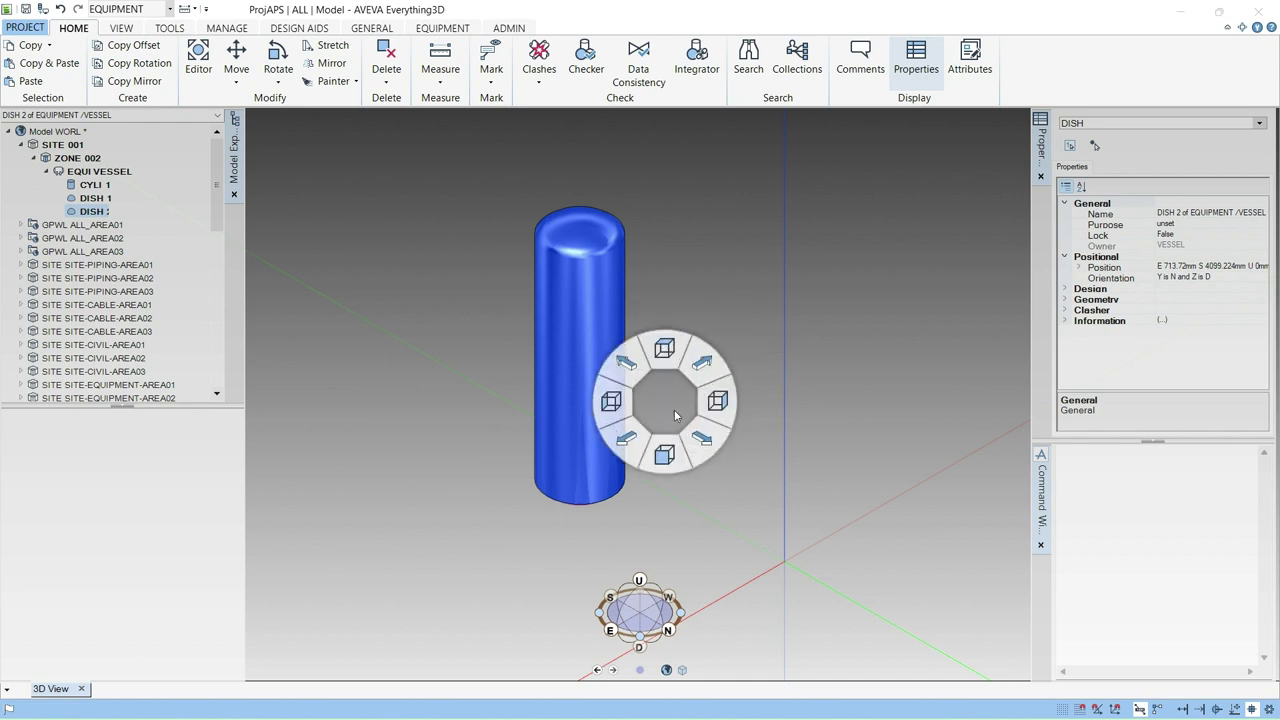
left_click(704, 448)
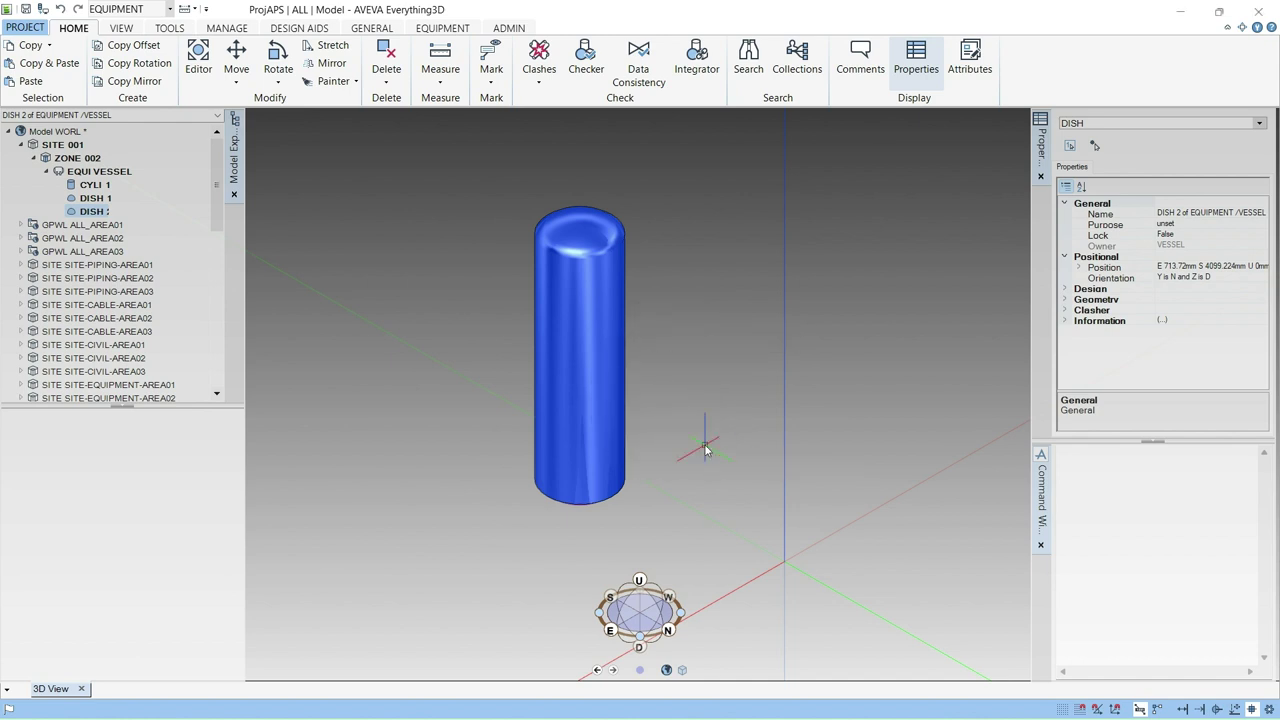
middle_click(652, 489)
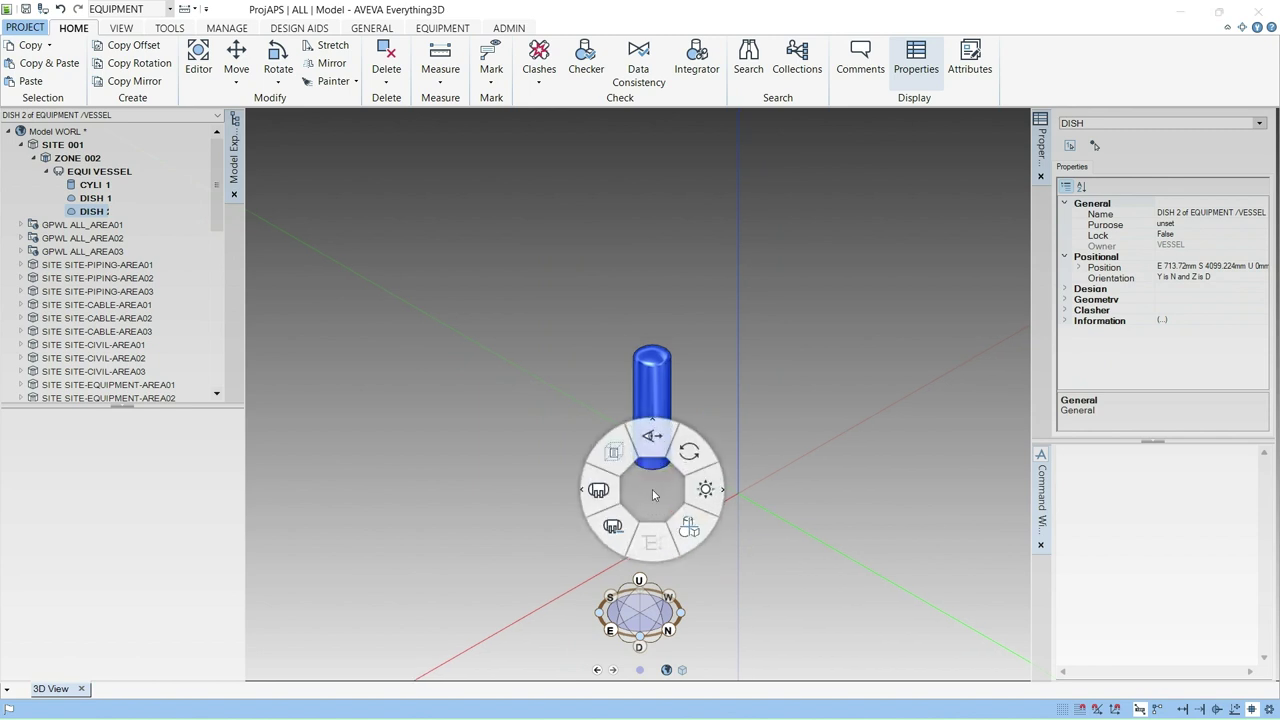
left_click(95, 213)
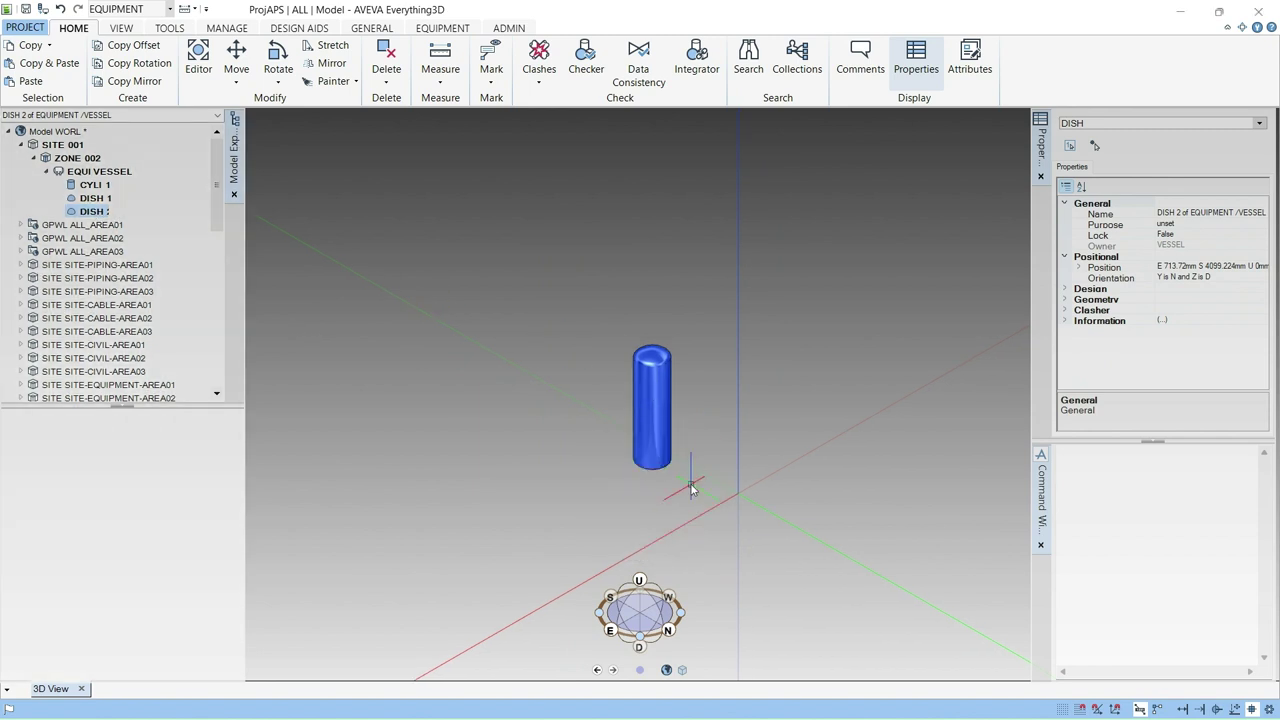
scroll(693, 490, "up", 2)
scroll(693, 490, "up", 1)
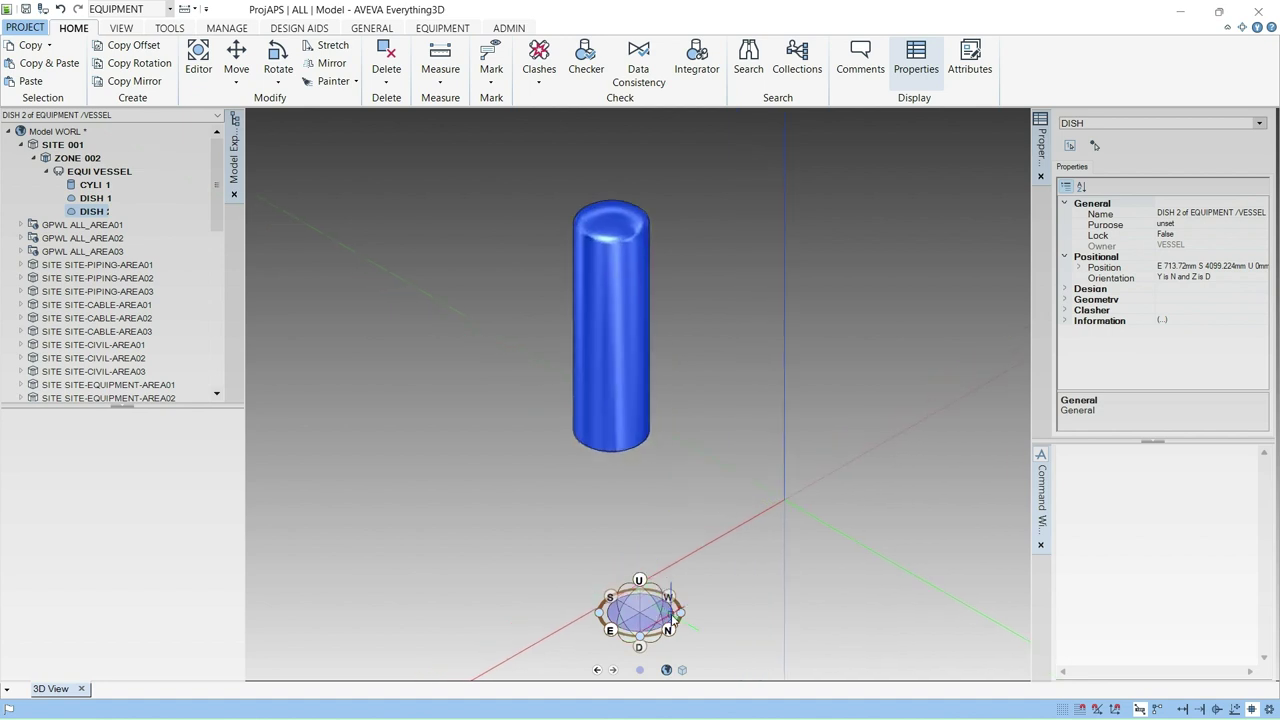
left_click(668, 599)
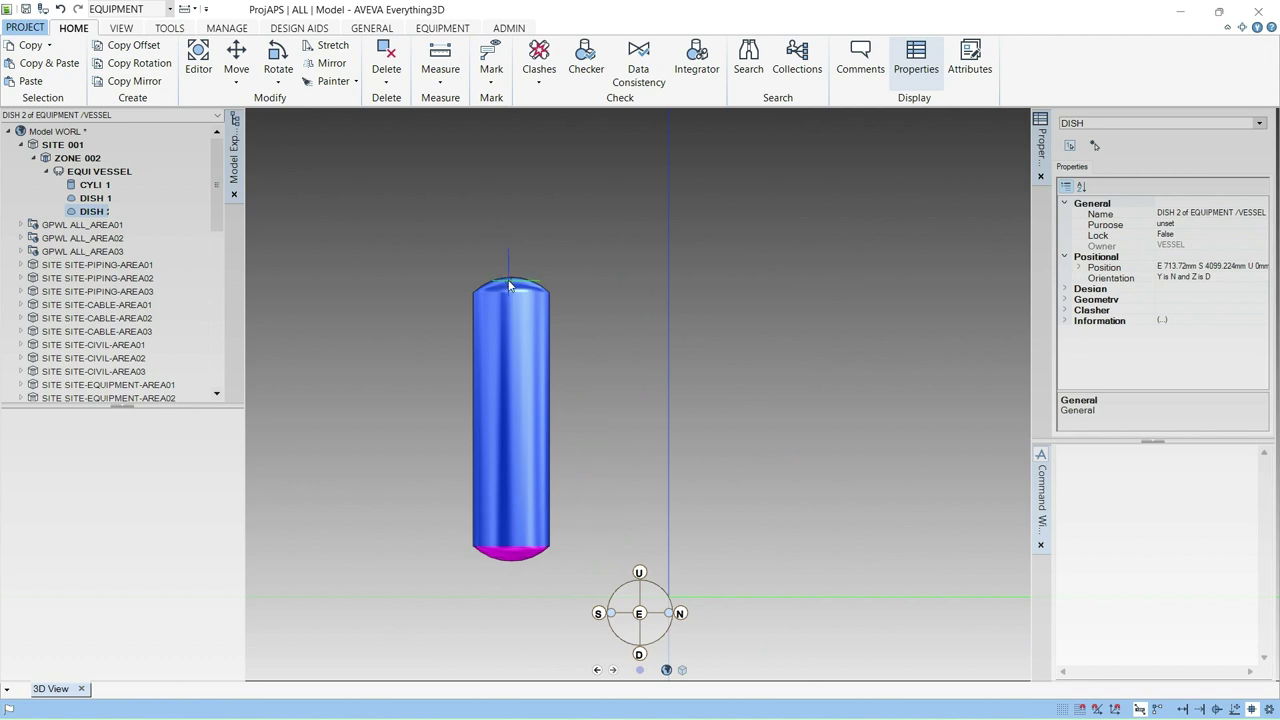
left_click(509, 287)
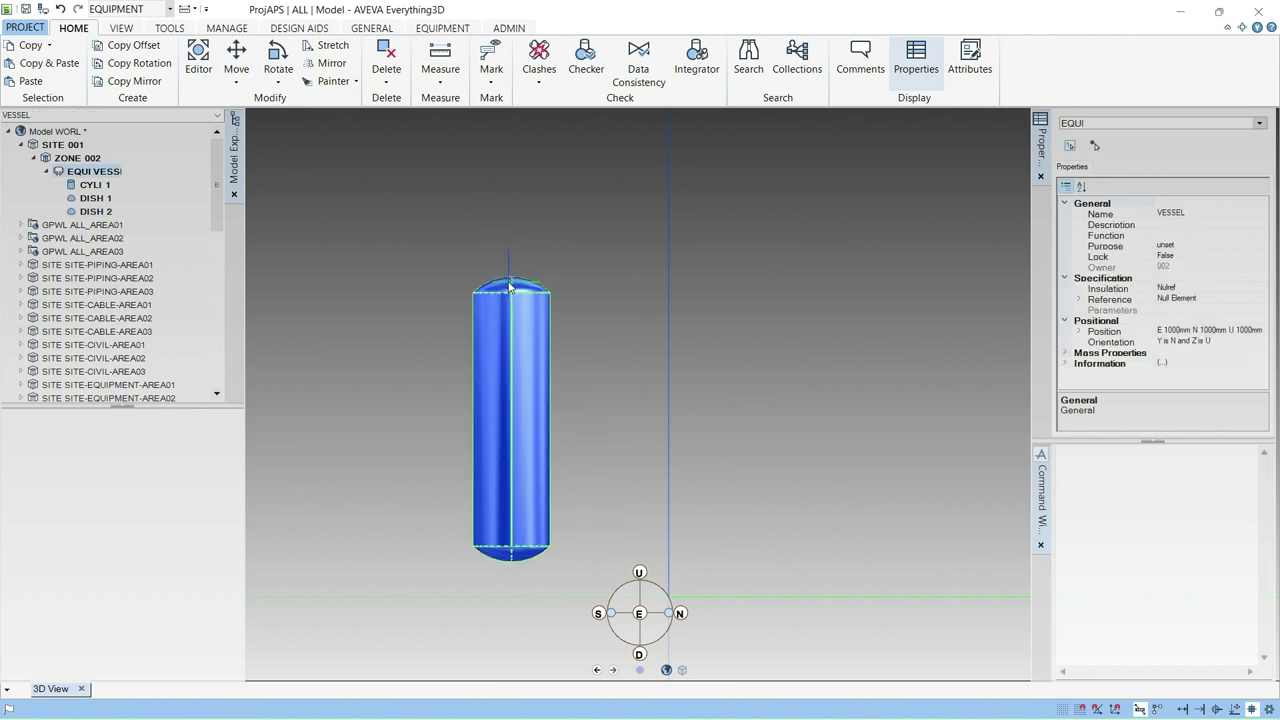
left_click(639, 613)
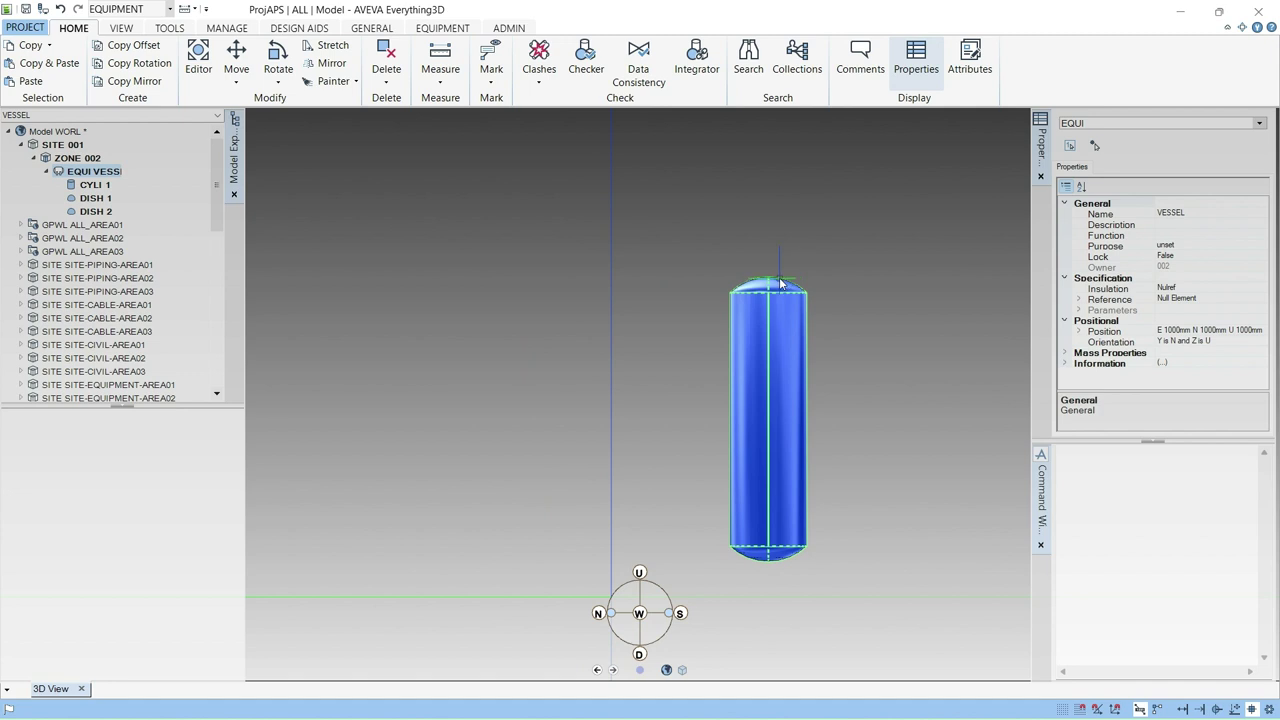
Step: Highlight the cylinder, the top dish and the bottom dish of VESSEL one after another to check each primitive
left_click(96, 185)
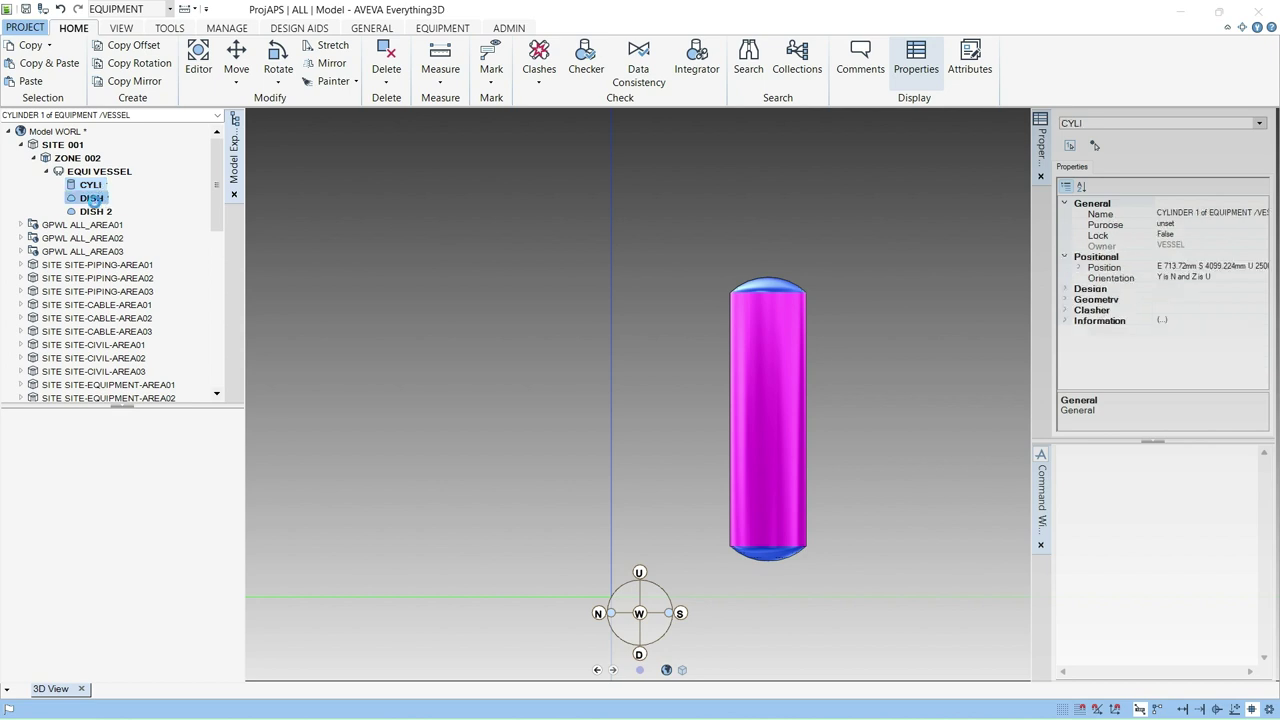
left_click(92, 198)
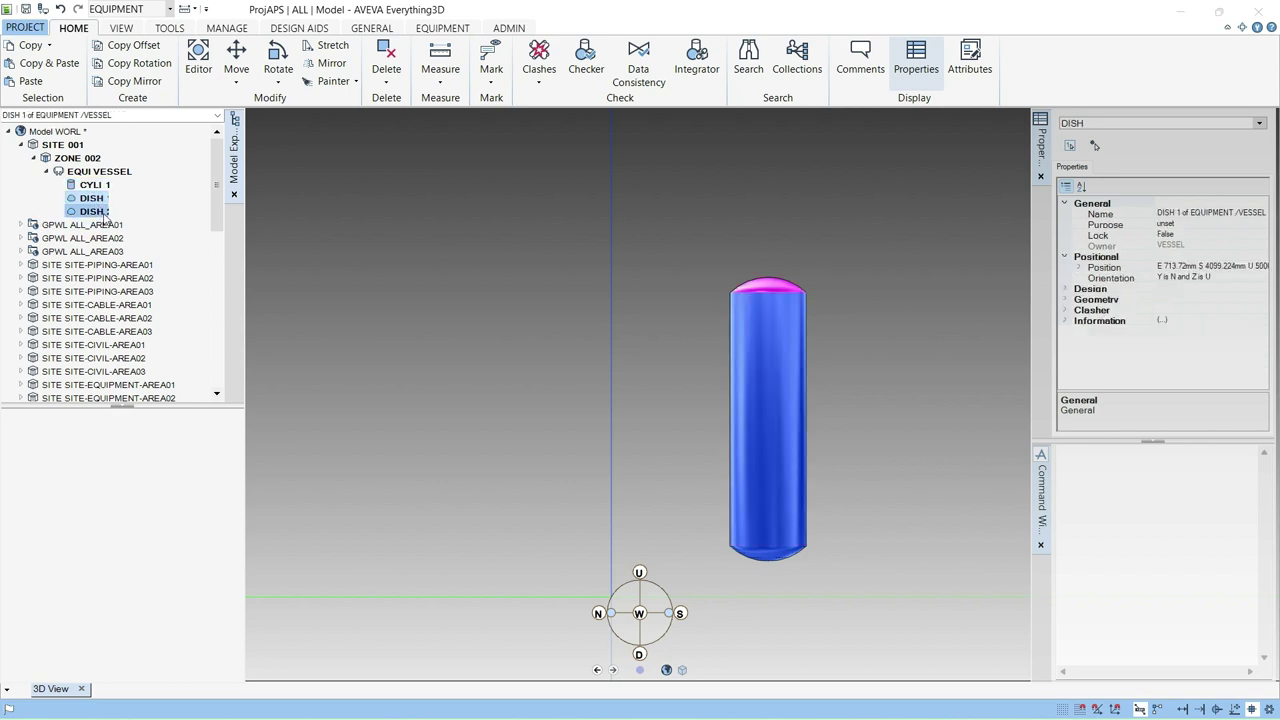
left_click(100, 212)
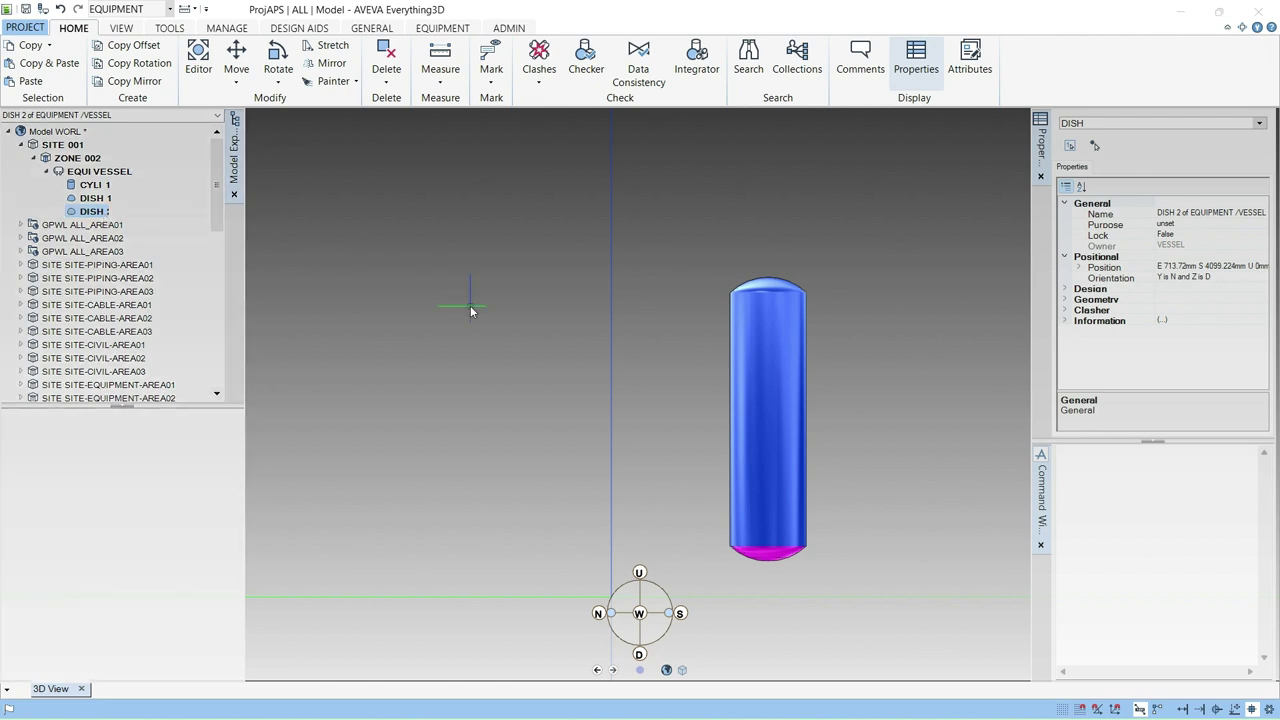